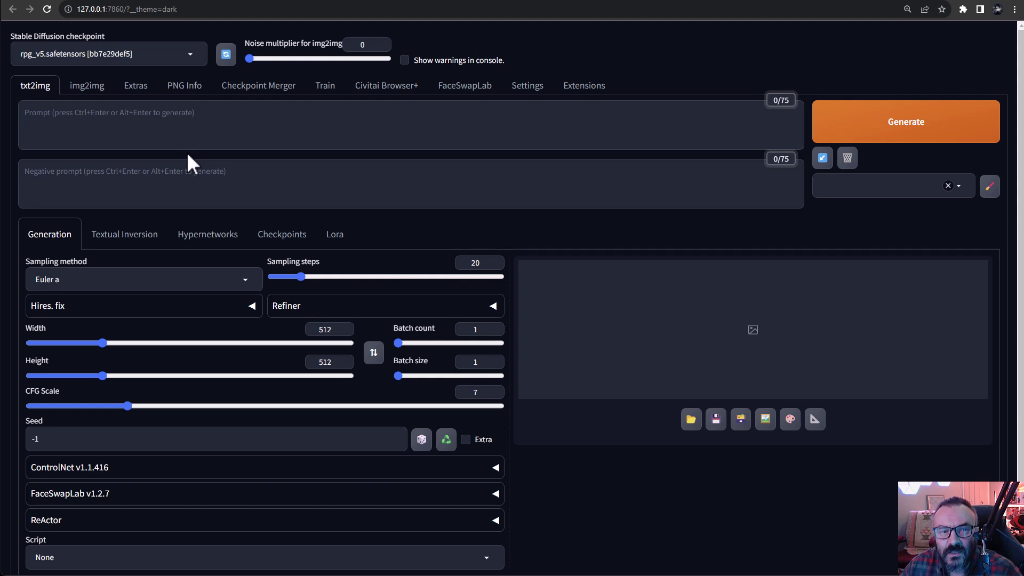
Load the man's flat-cap photo as the img2img source and enter the prompt 'Ninja'.
left_click(91, 86)
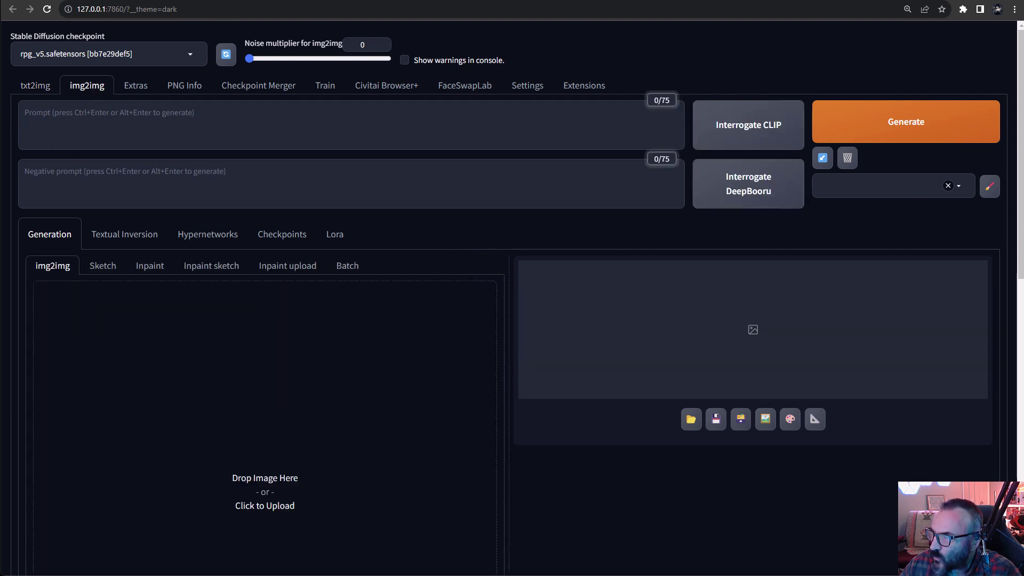
left_click_drag(155, 365, 167, 421)
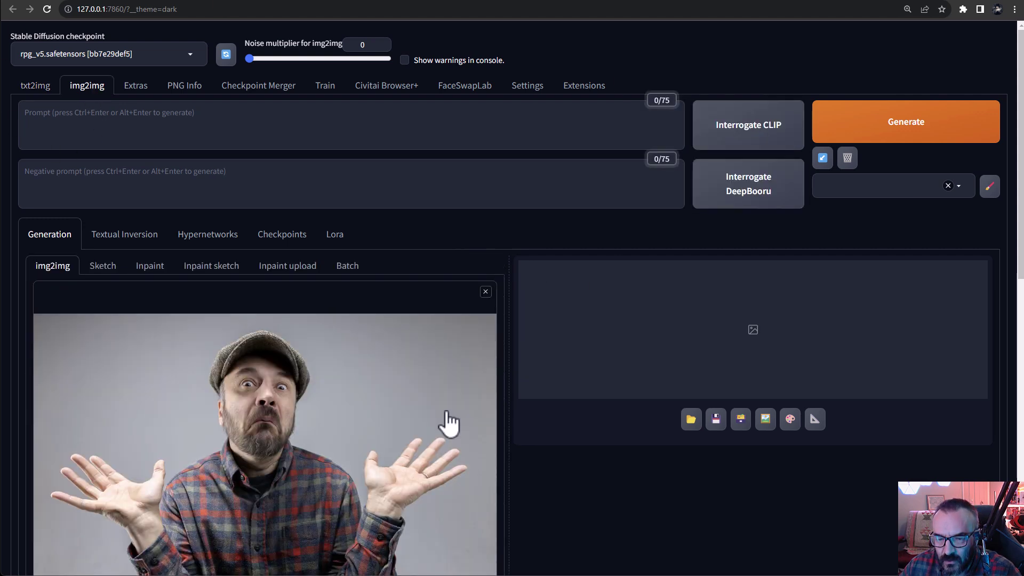
scroll(522, 308, "down", 1)
scroll(519, 299, "down", 1)
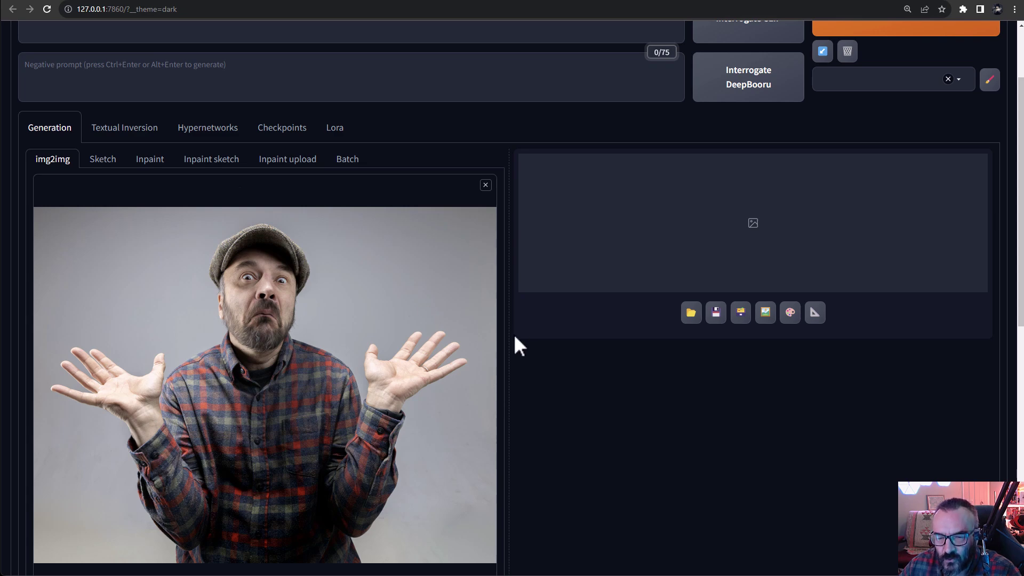
scroll(382, 136, "up", 2)
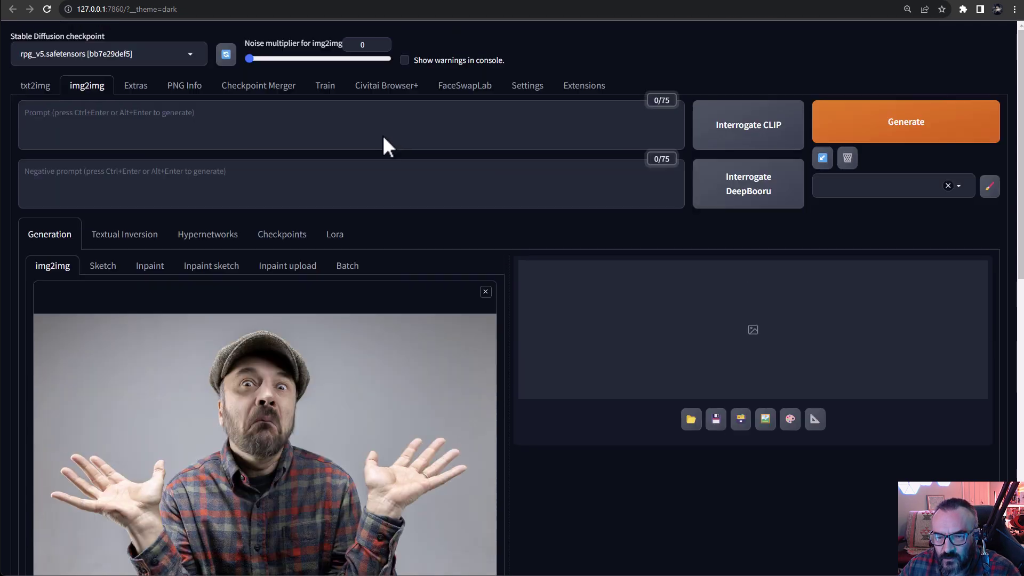
left_click(261, 133)
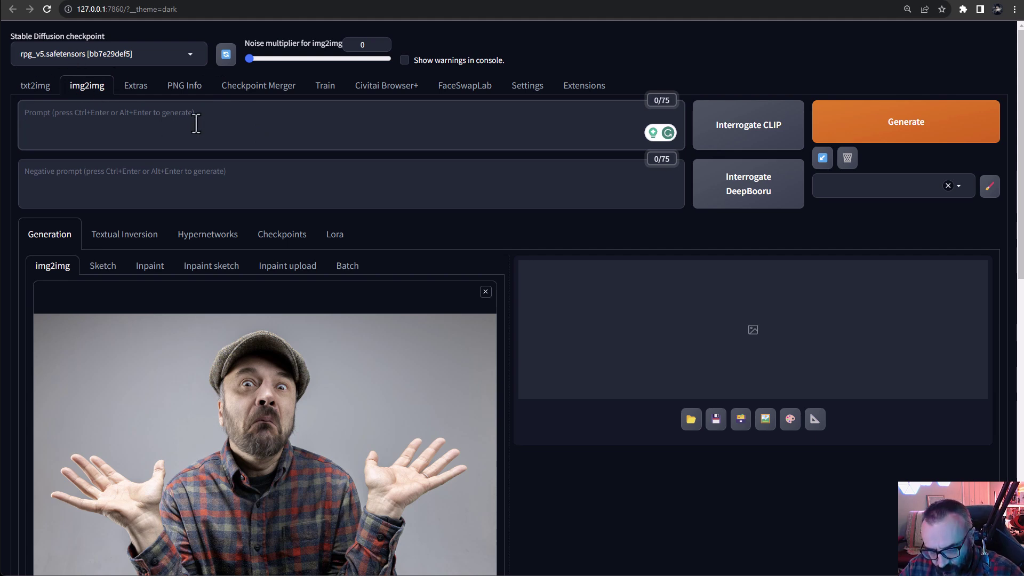
type("Ninja")
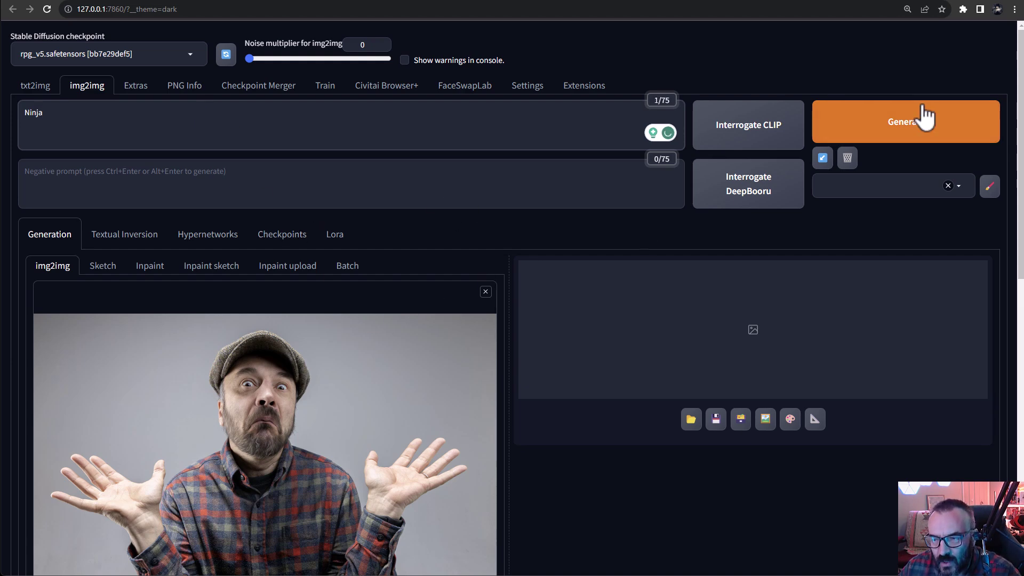
Set the output height to 392 to match the photo and generate a ninja version.
scroll(533, 384, "down", 4)
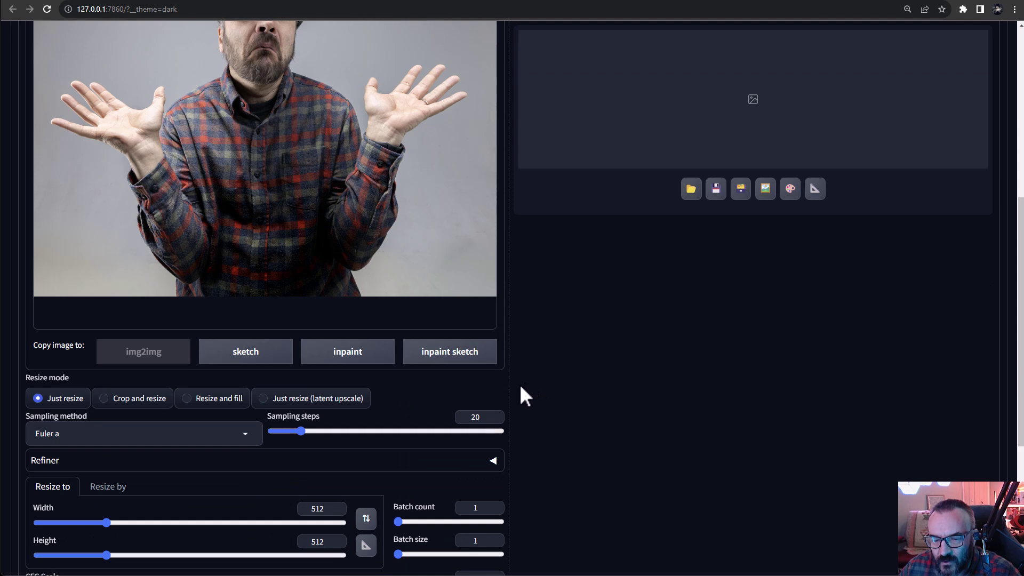
left_click_drag(108, 555, 88, 554)
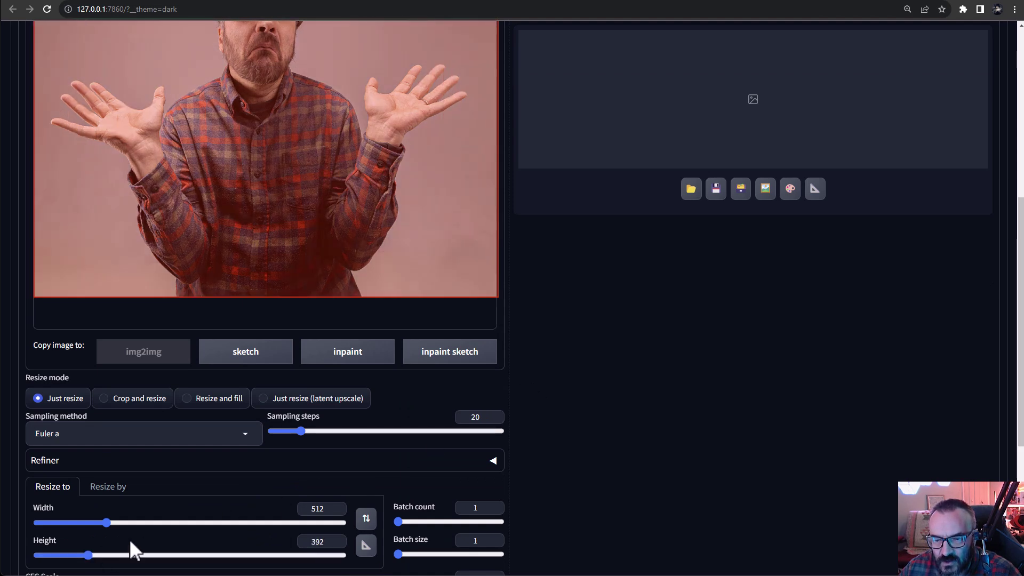
scroll(676, 367, "up", 1)
scroll(676, 367, "up", 2)
scroll(888, 134, "up", 2)
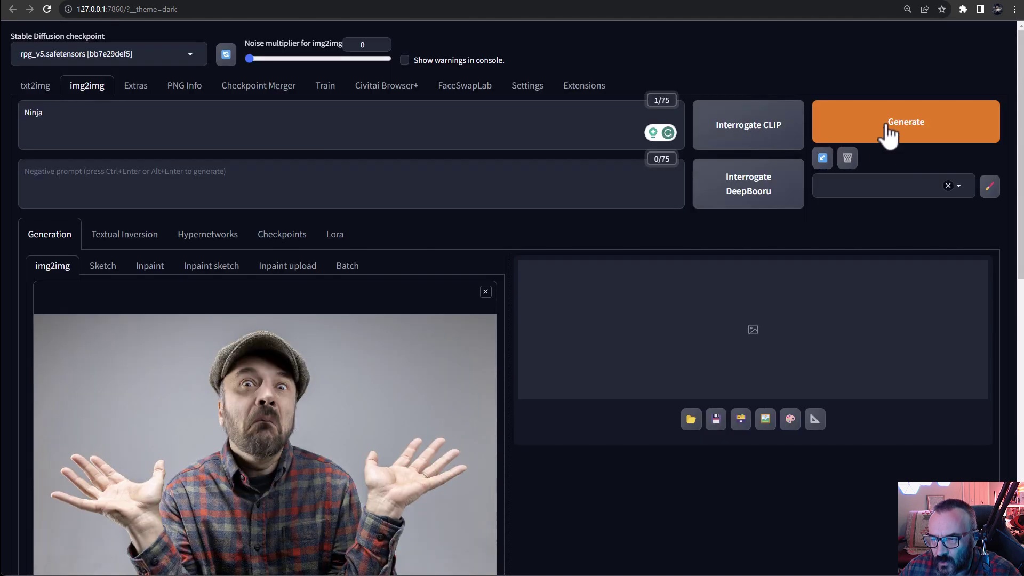
left_click(887, 133)
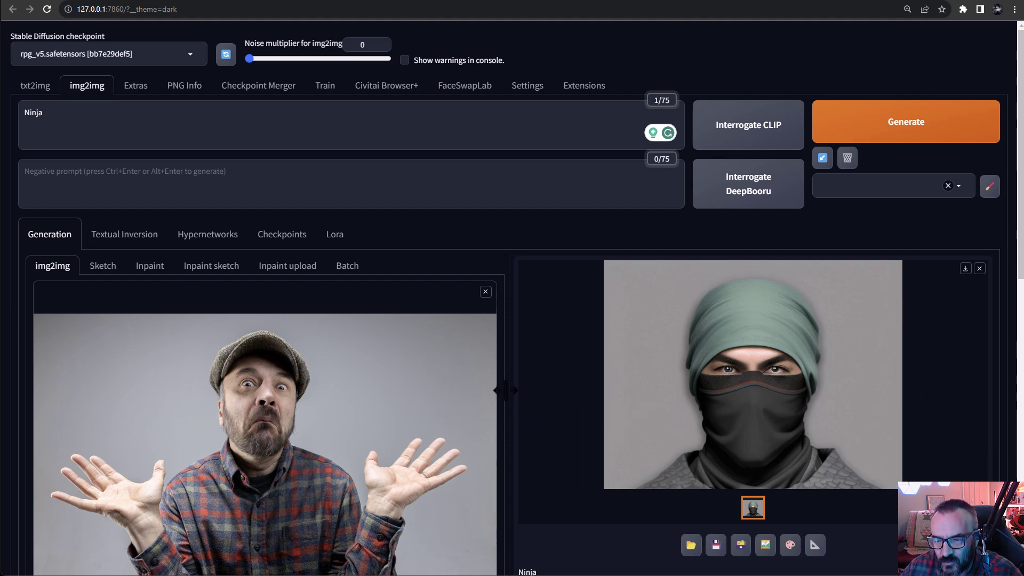
Lower the denoising strength to 0.4.
scroll(506, 390, "down", 4)
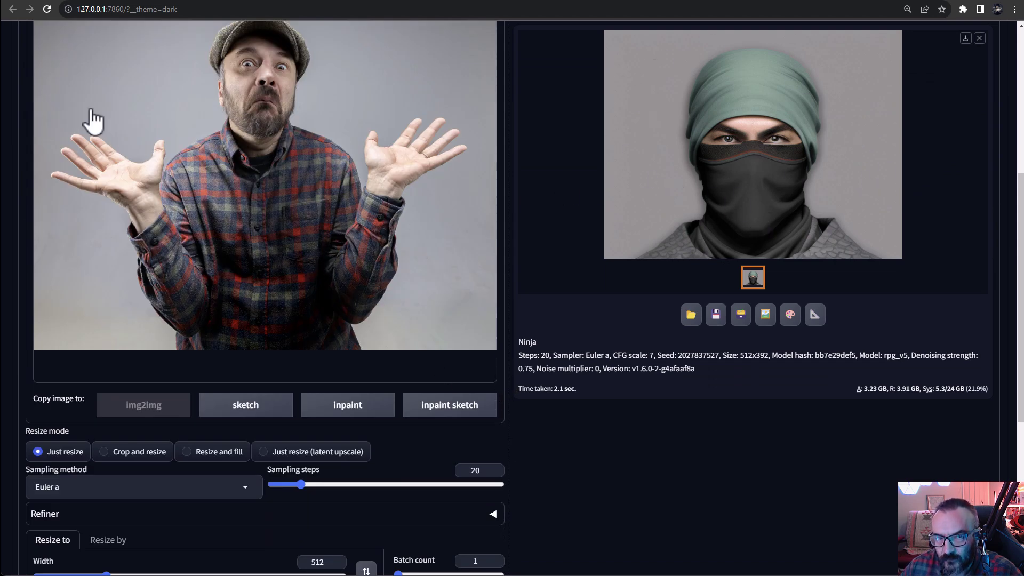
scroll(509, 370, "down", 2)
scroll(500, 372, "down", 2)
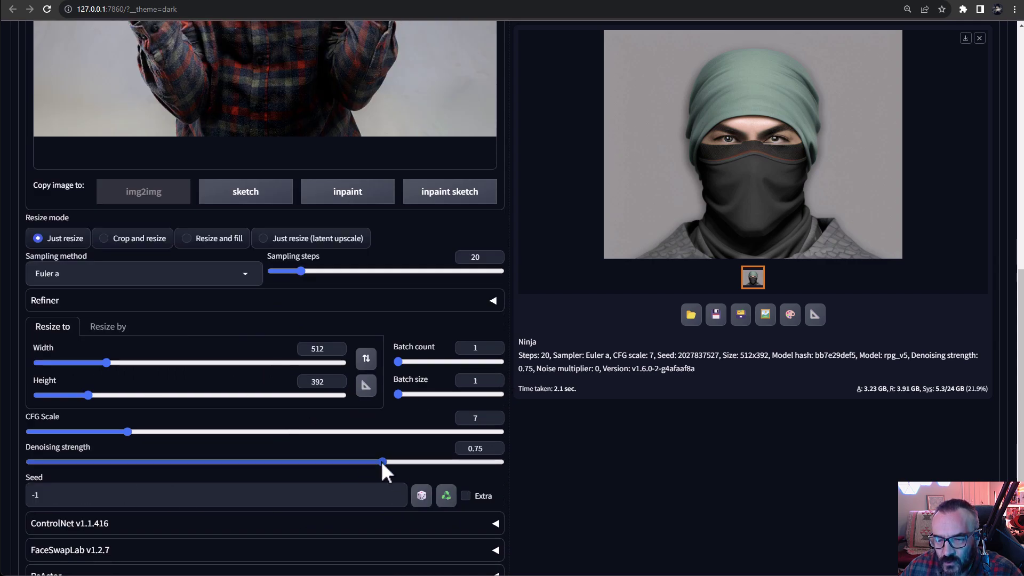
left_click_drag(382, 462, 219, 462)
scroll(370, 441, "up", 10)
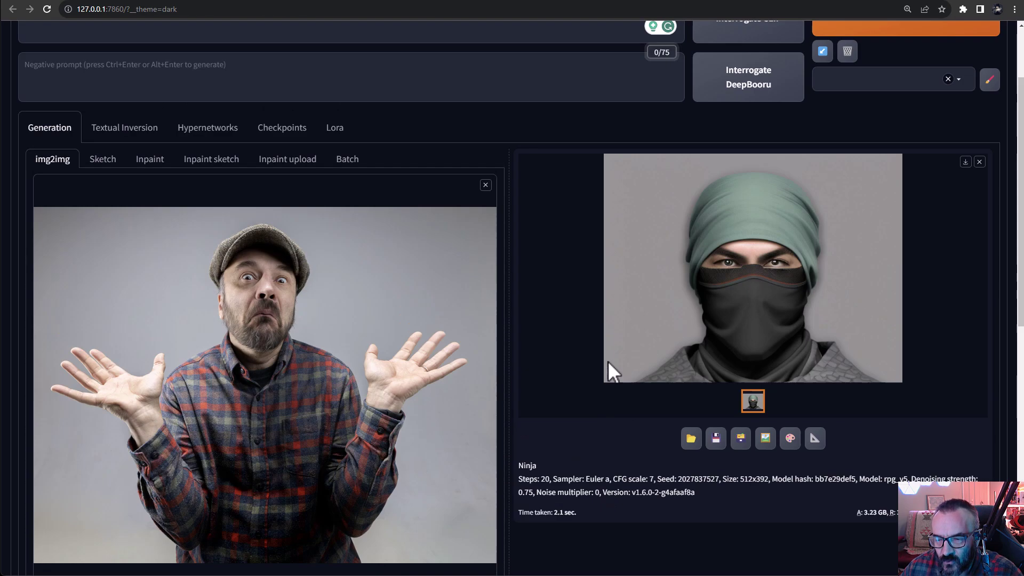
Regenerate at denoising 0.4 and review the masked ninja in a dark hoodie.
left_click(900, 80)
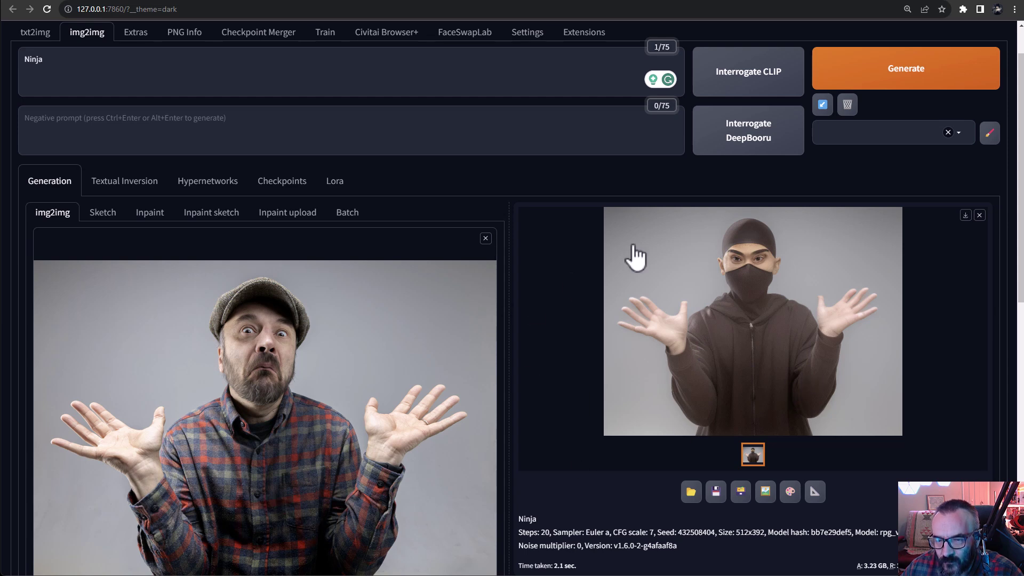
scroll(500, 347, "down", 2)
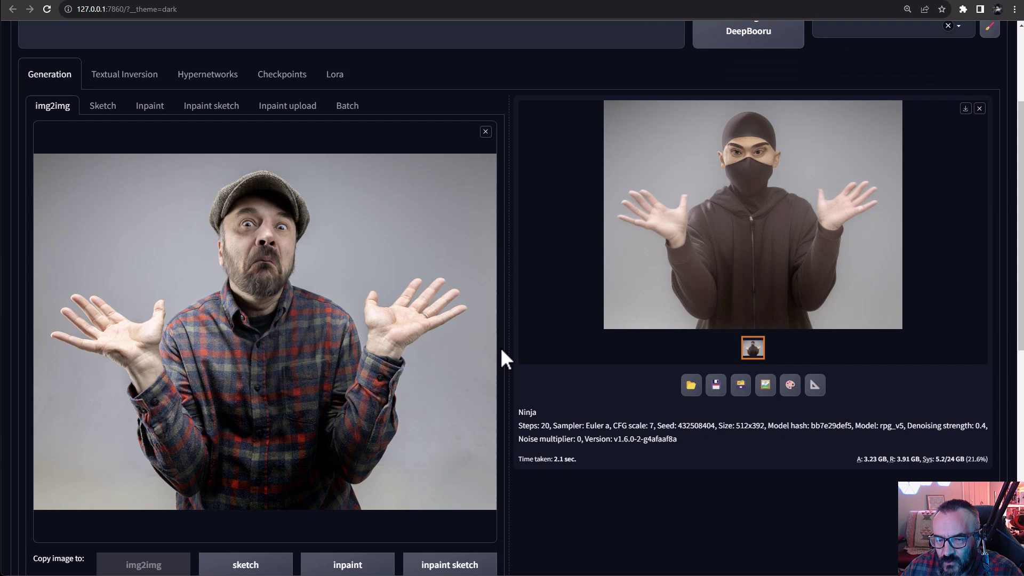
scroll(501, 348, "down", 9)
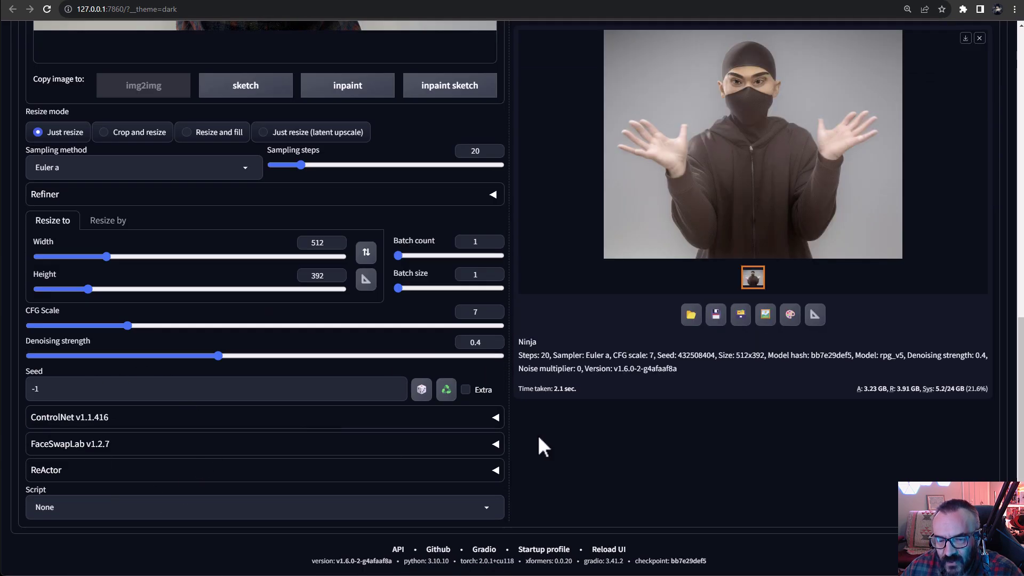
scroll(536, 446, "up", 6)
scroll(504, 416, "up", 3)
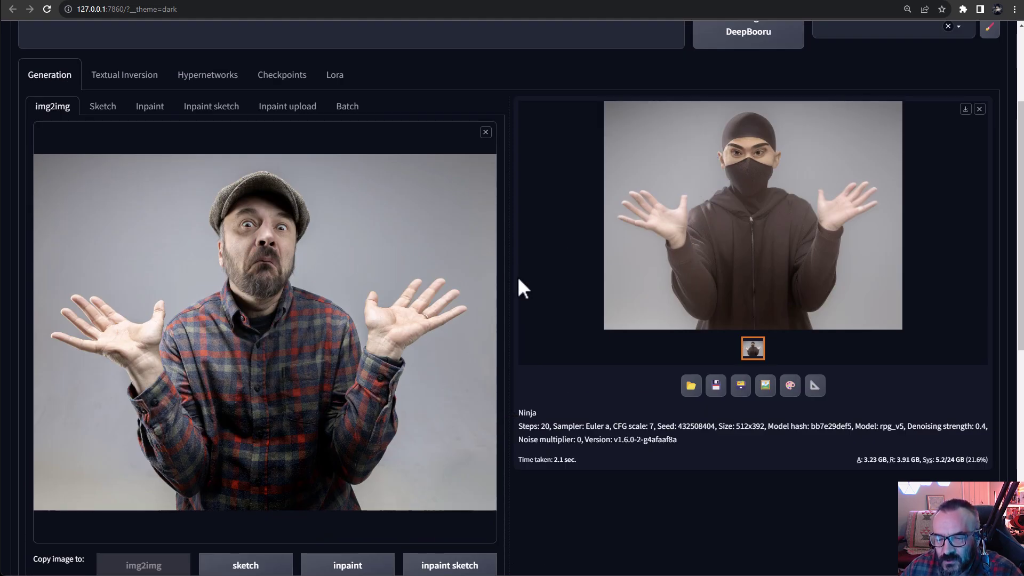
scroll(514, 276, "down", 1)
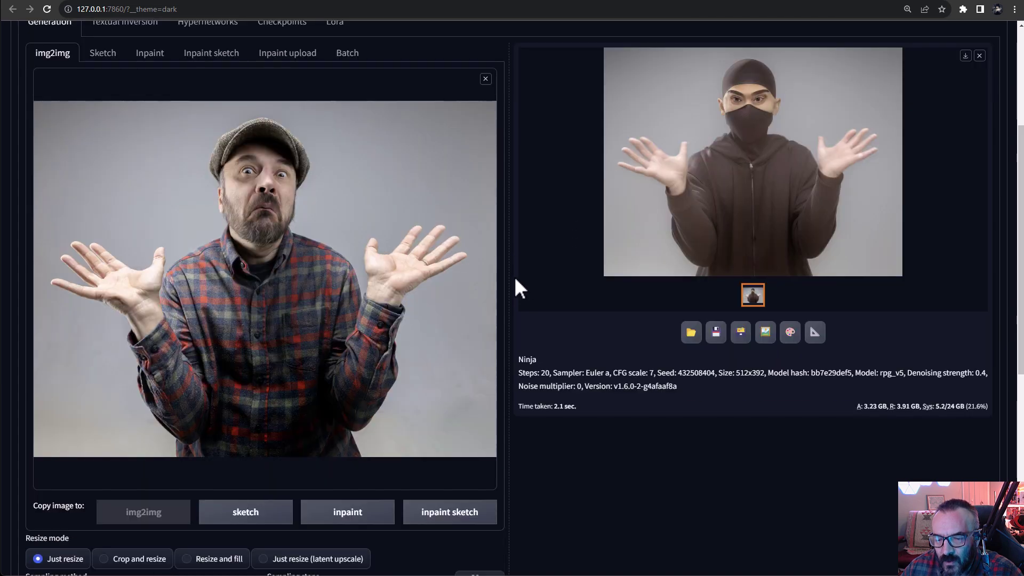
Send the photo to Inpaint and paint a white mask over the man's face and beard.
left_click(356, 516)
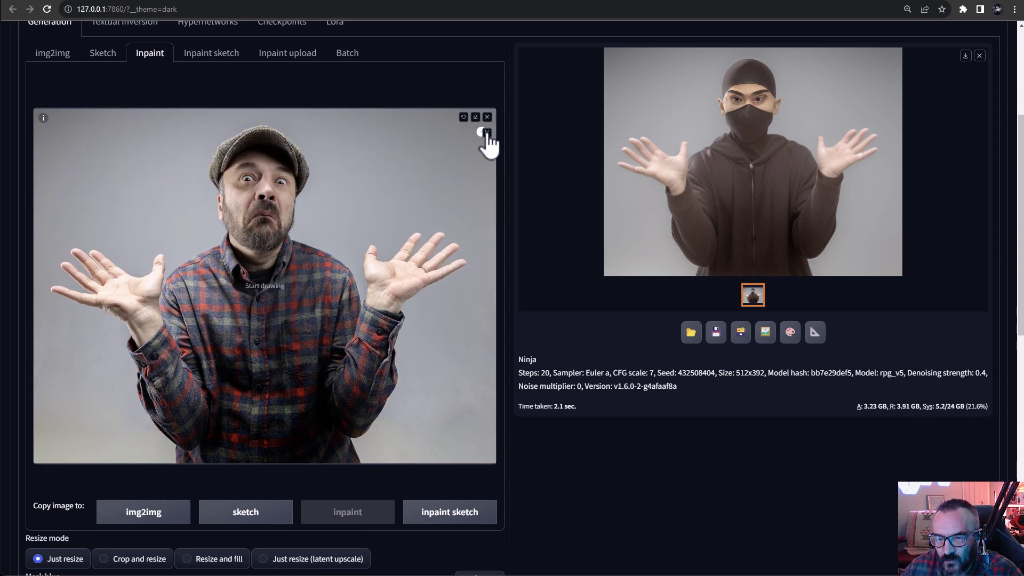
mouse_move(252, 166)
left_mouse_down()
mouse_move(284, 181)
mouse_move(255, 172)
mouse_move(274, 169)
mouse_move(286, 182)
mouse_move(236, 179)
mouse_move(241, 229)
mouse_move(252, 191)
left_mouse_up()
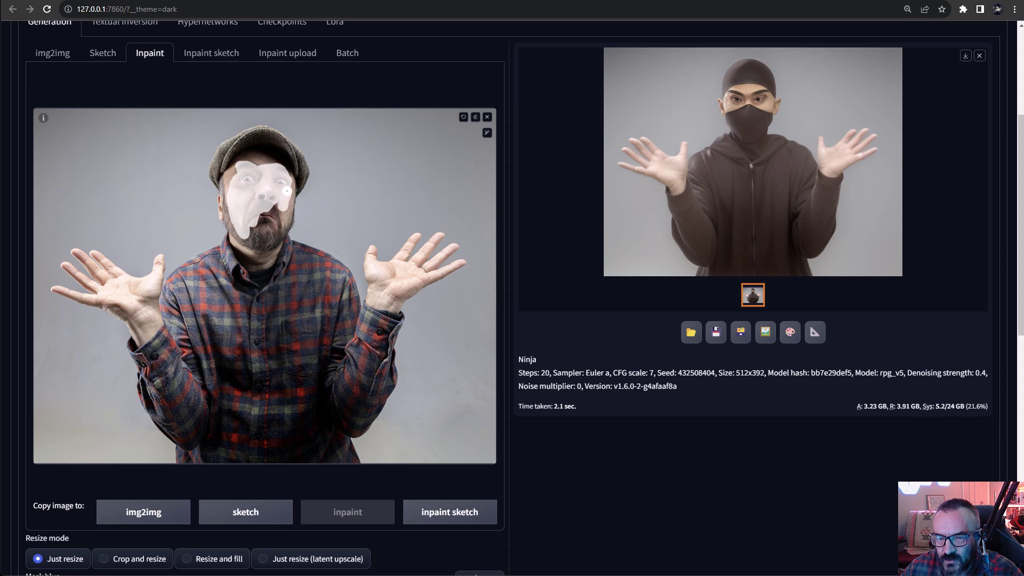
mouse_move(287, 190)
left_mouse_down()
mouse_move(275, 219)
mouse_move(276, 204)
mouse_move(270, 239)
left_mouse_up()
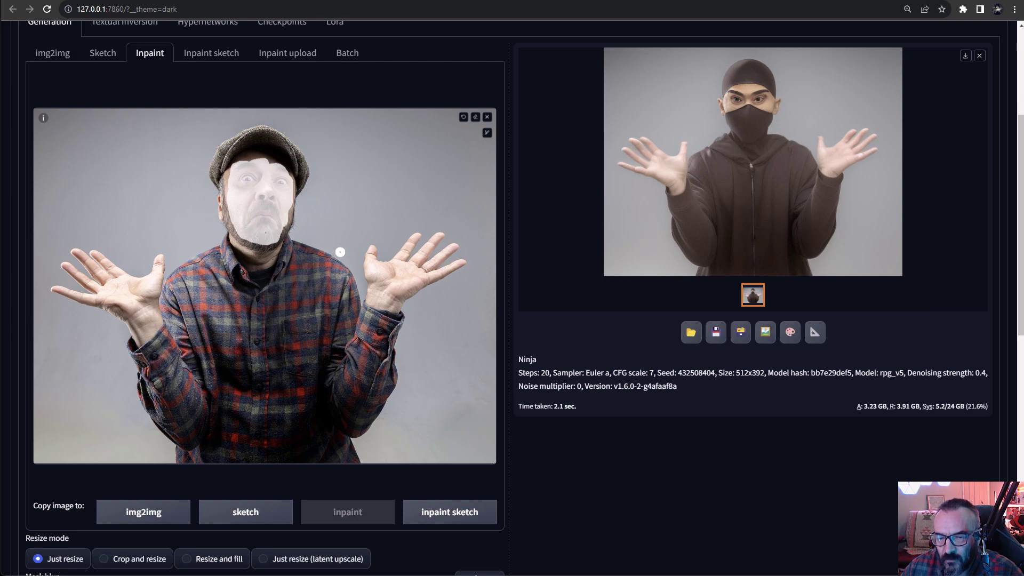
scroll(340, 252, "down", 9)
scroll(341, 254, "up", 9)
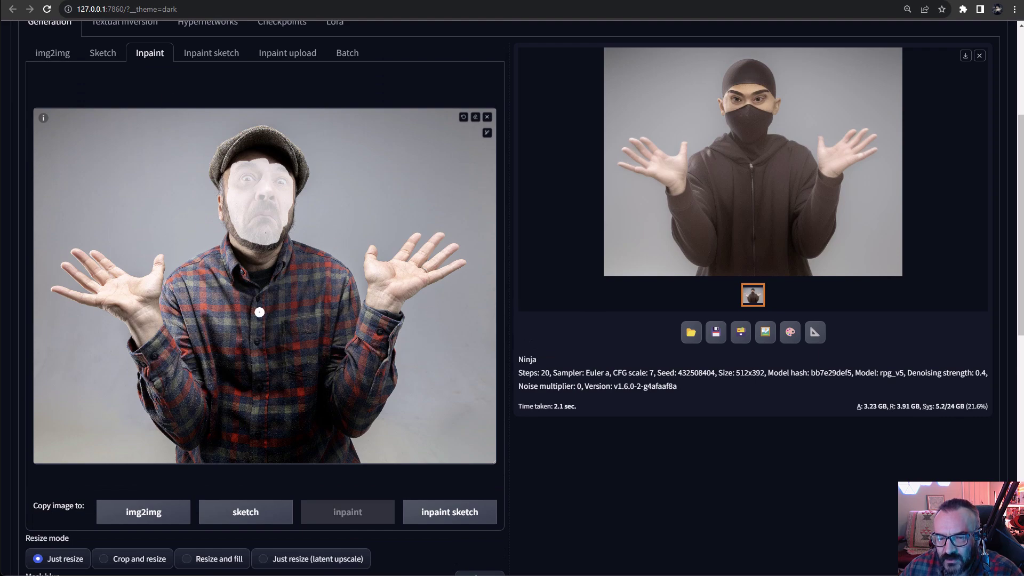
Set Mask mode to 'Inpaint not masked' and raise Mask blur from 4 to 6.
scroll(259, 312, "down", 9)
scroll(132, 250, "up", 4)
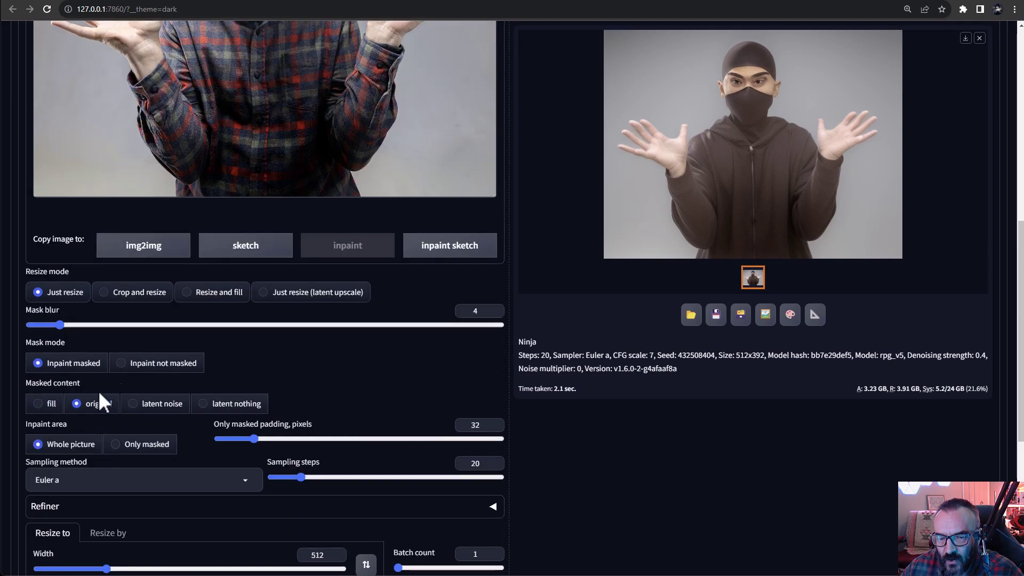
left_click(177, 371)
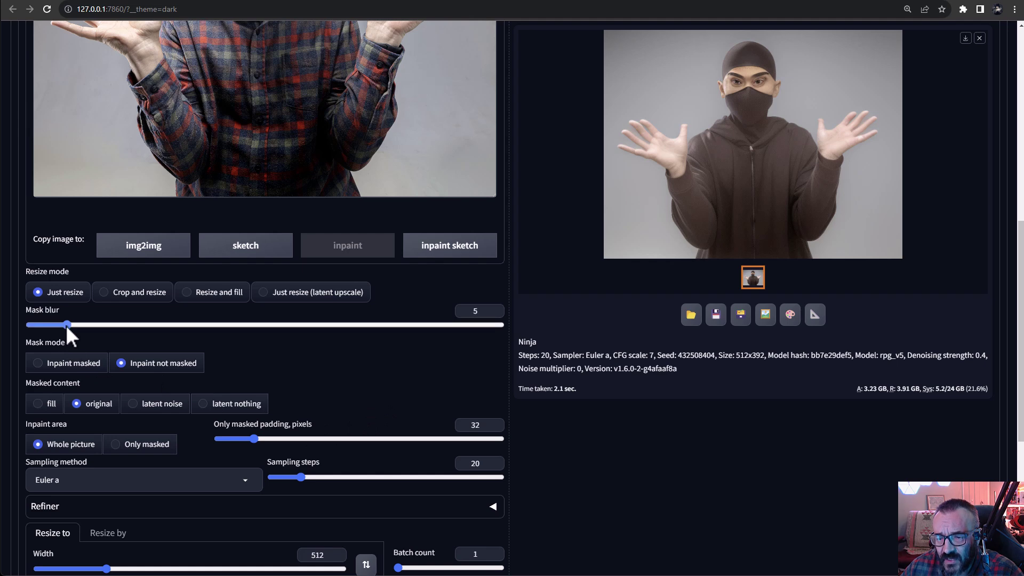
left_click_drag(71, 326, 75, 325)
scroll(470, 297, "up", 4)
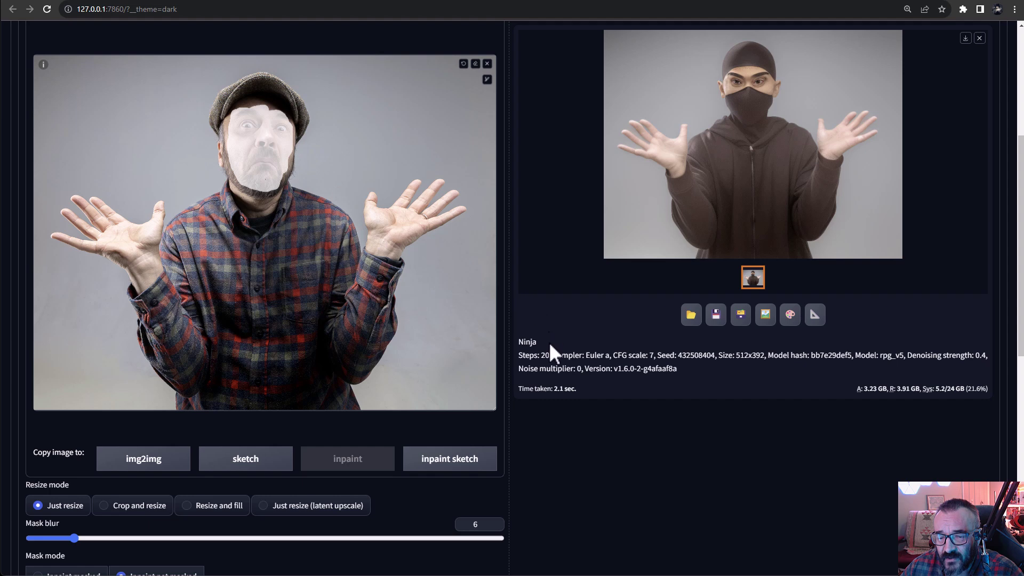
scroll(507, 376, "down", 3)
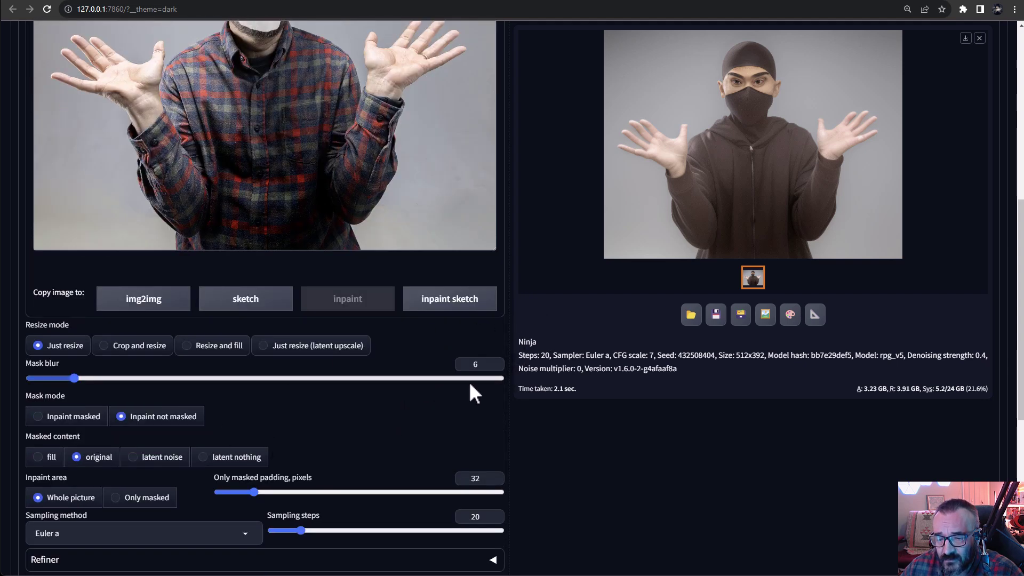
scroll(468, 382, "down", 2)
scroll(468, 381, "up", 2)
scroll(534, 368, "up", 7)
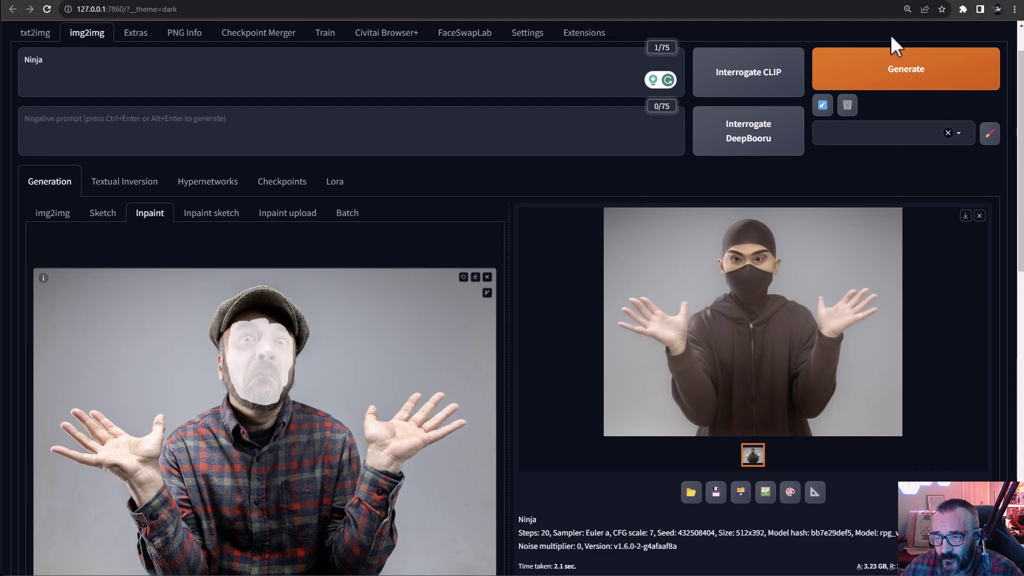
Generate an inpaint that keeps the masked face.
left_click(902, 69)
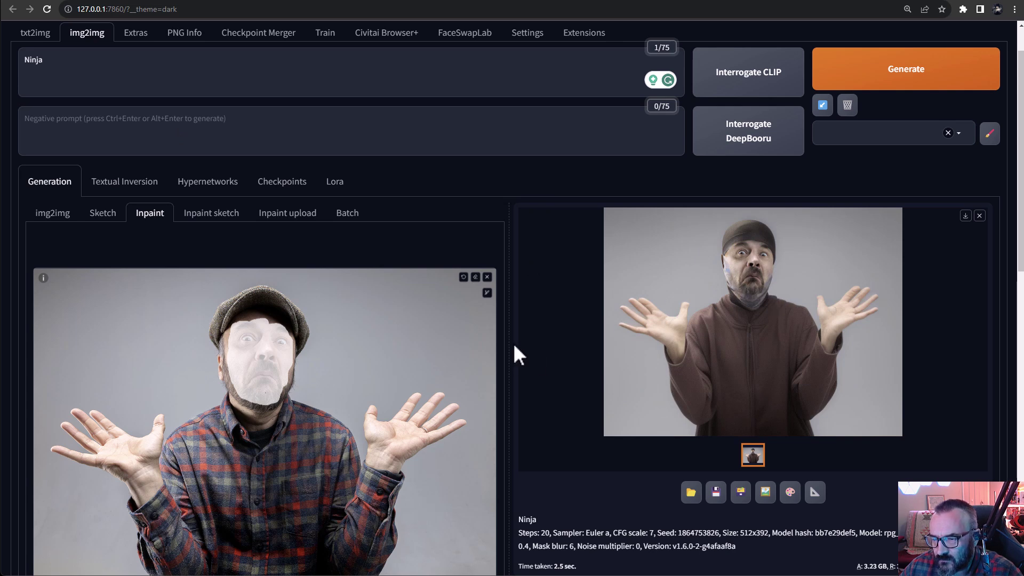
scroll(494, 352, "down", 9)
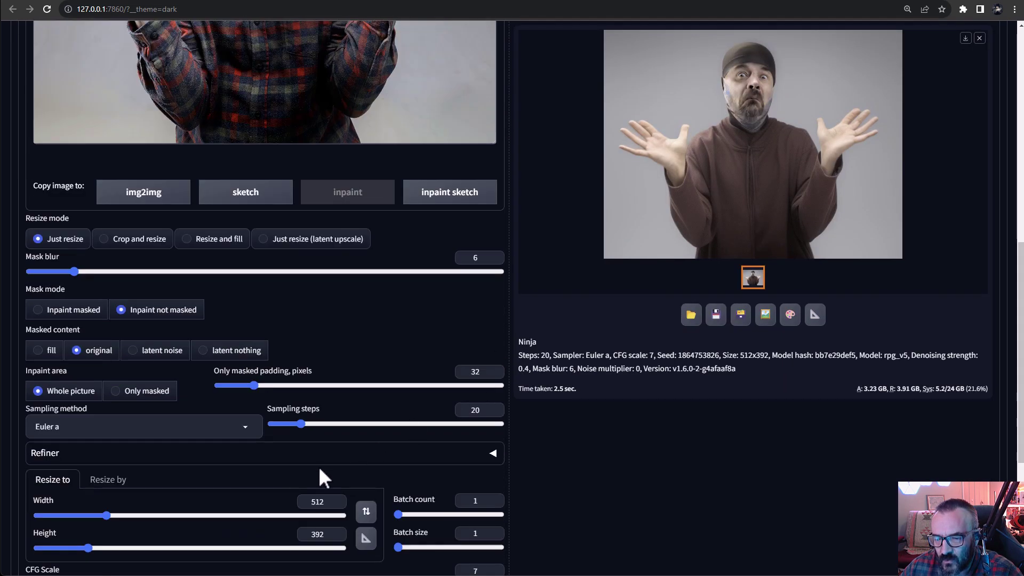
scroll(340, 493, "down", 3)
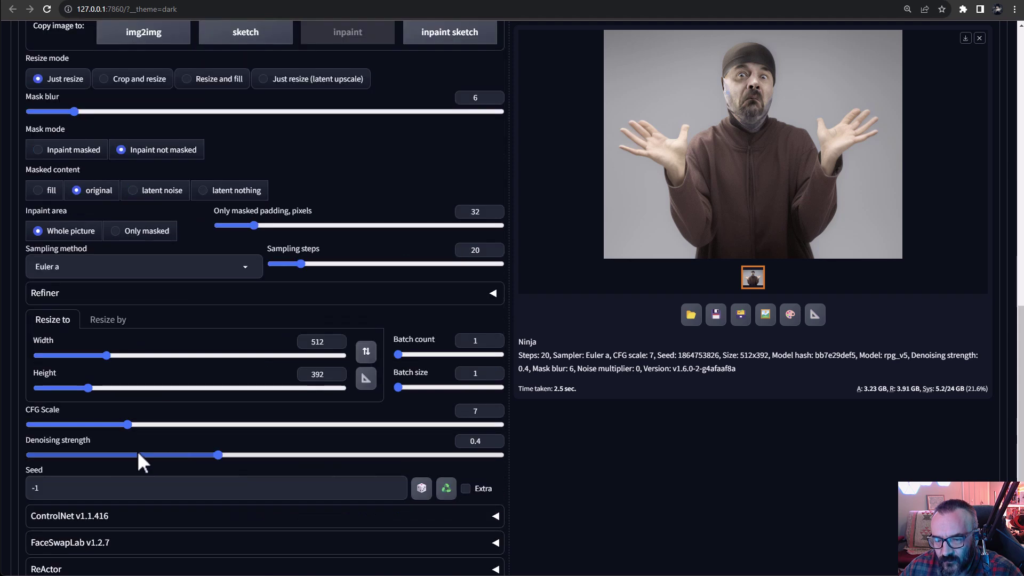
Raise denoising strength to 0.75 and generate a new inpainted ninja image.
left_click_drag(217, 455, 334, 456)
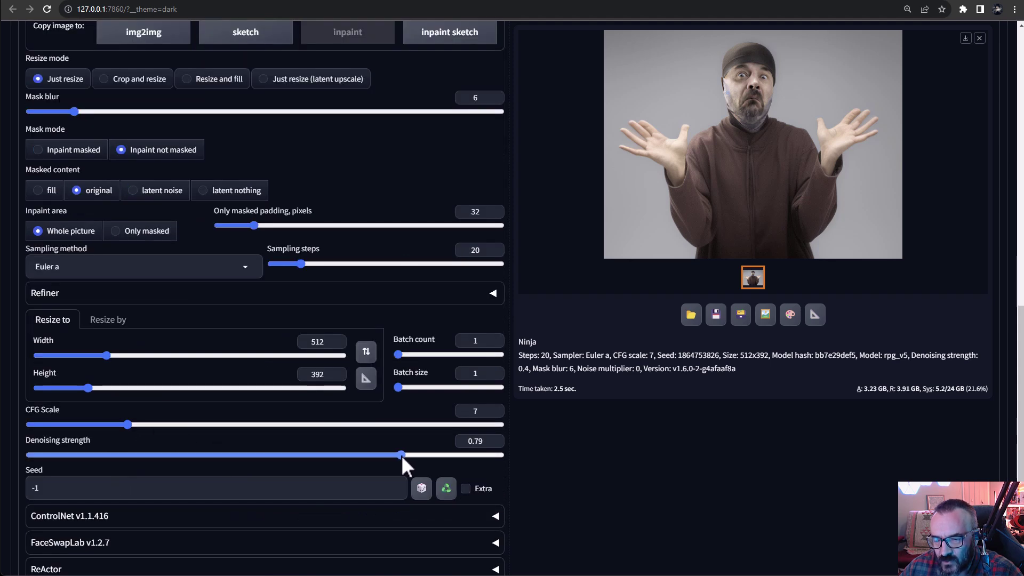
left_click_drag(397, 456, 382, 450)
scroll(595, 409, "up", 10)
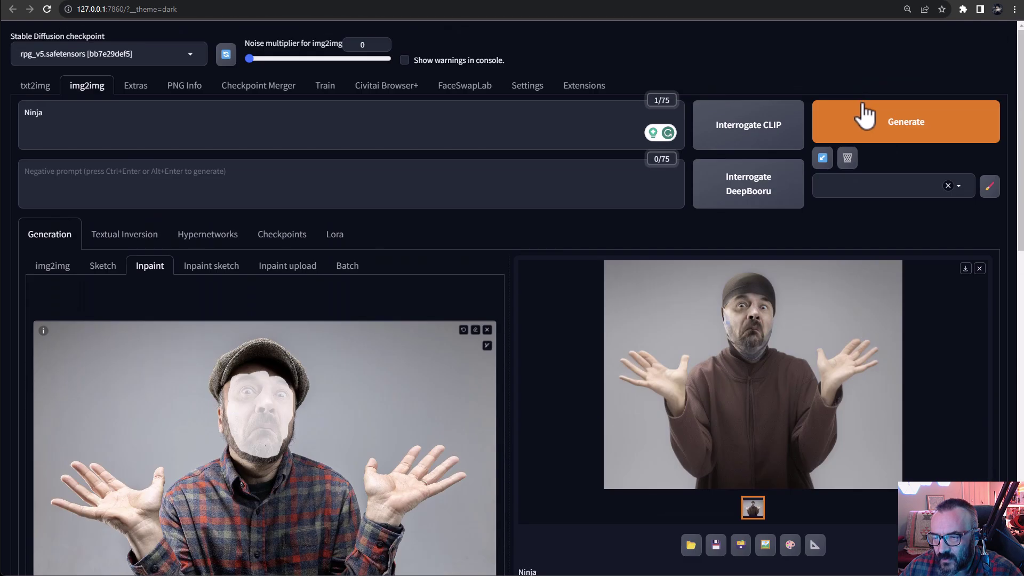
left_click(899, 128)
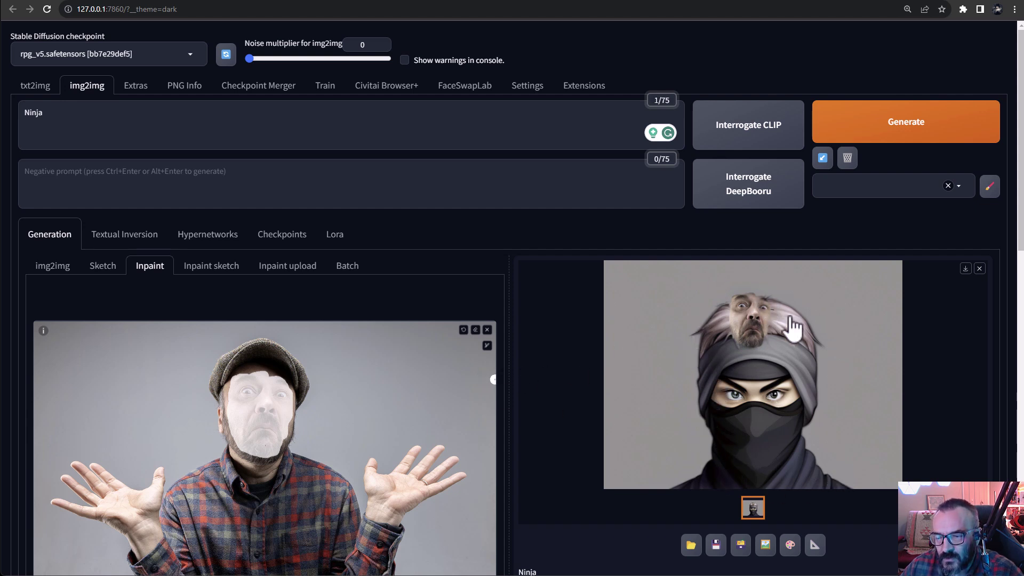
scroll(510, 407, "down", 3)
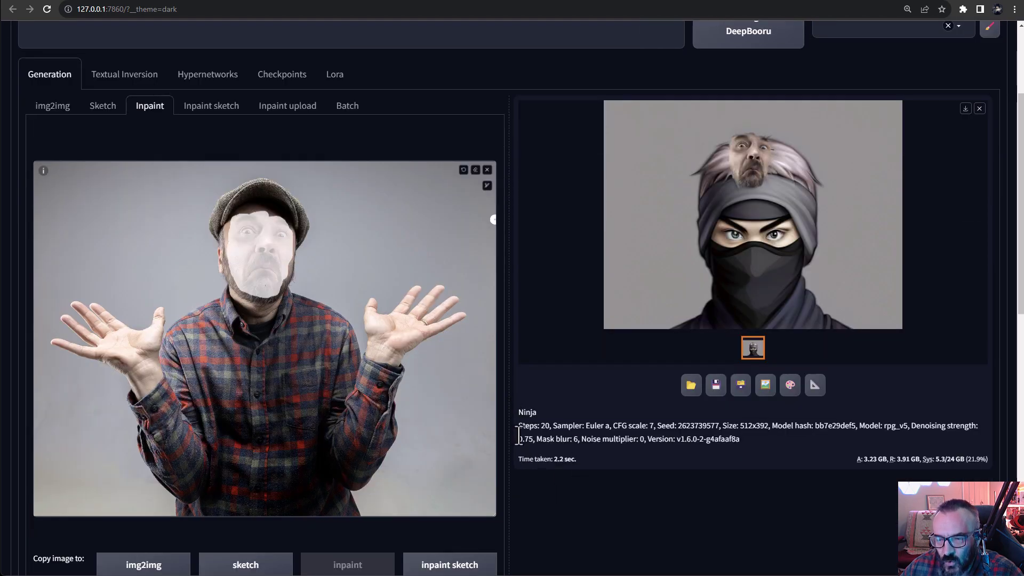
scroll(518, 434, "down", 3)
scroll(525, 414, "down", 7)
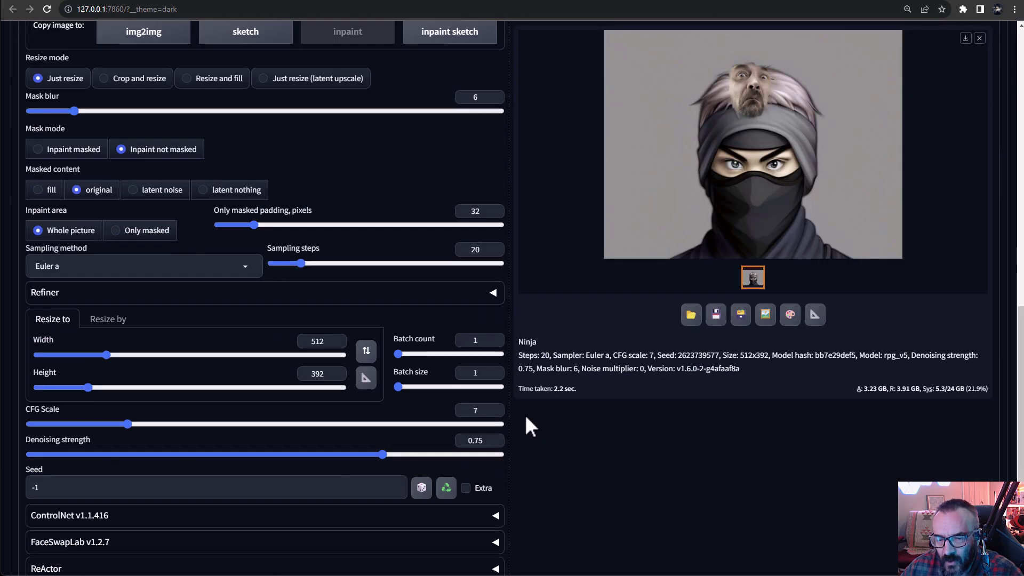
scroll(526, 421, "down", 3)
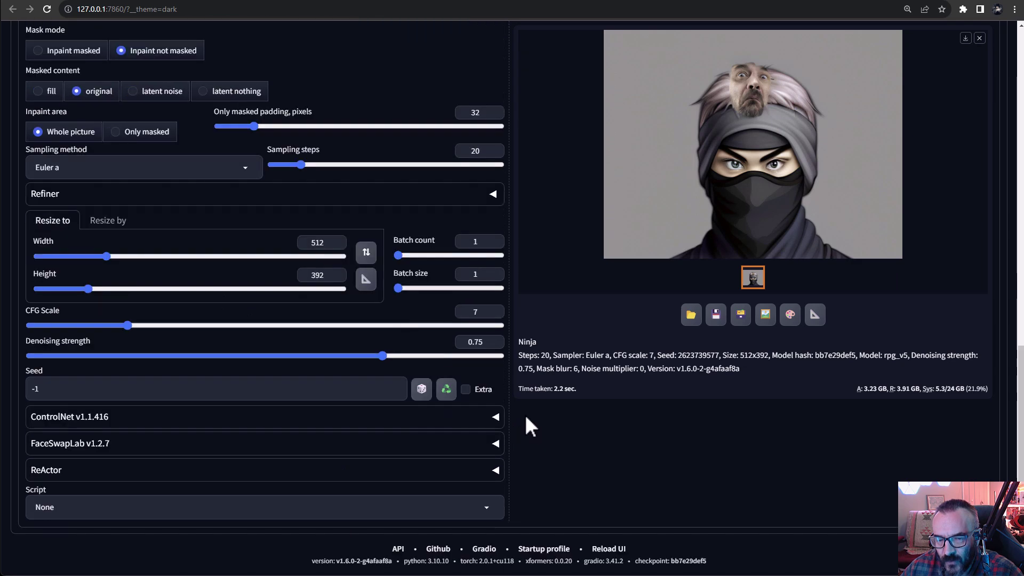
Expand ControlNet, check the installed extensions list, and return to the img2img inpaint workspace.
left_click(492, 419)
scroll(562, 416, "up", 10)
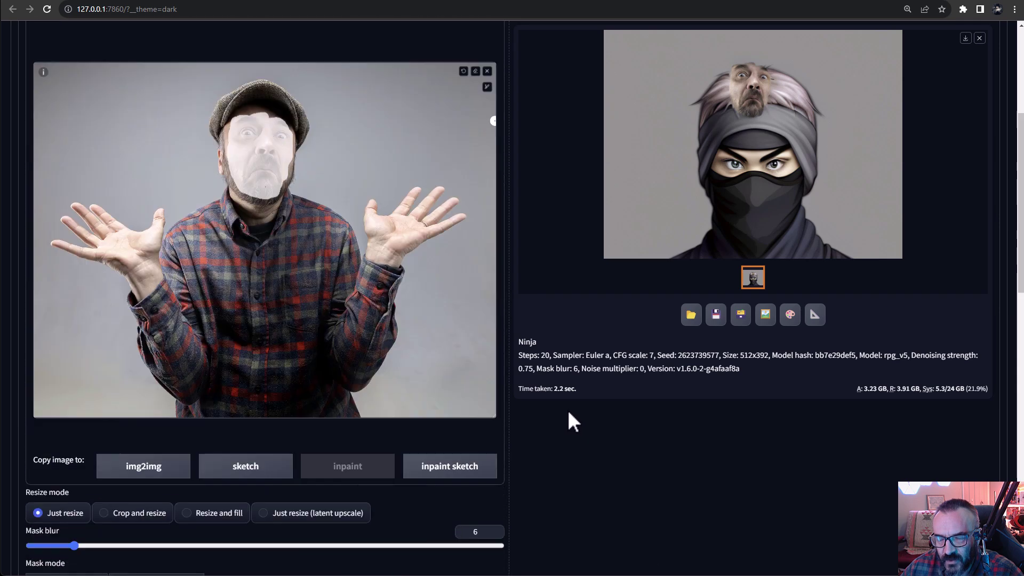
scroll(568, 416, "up", 5)
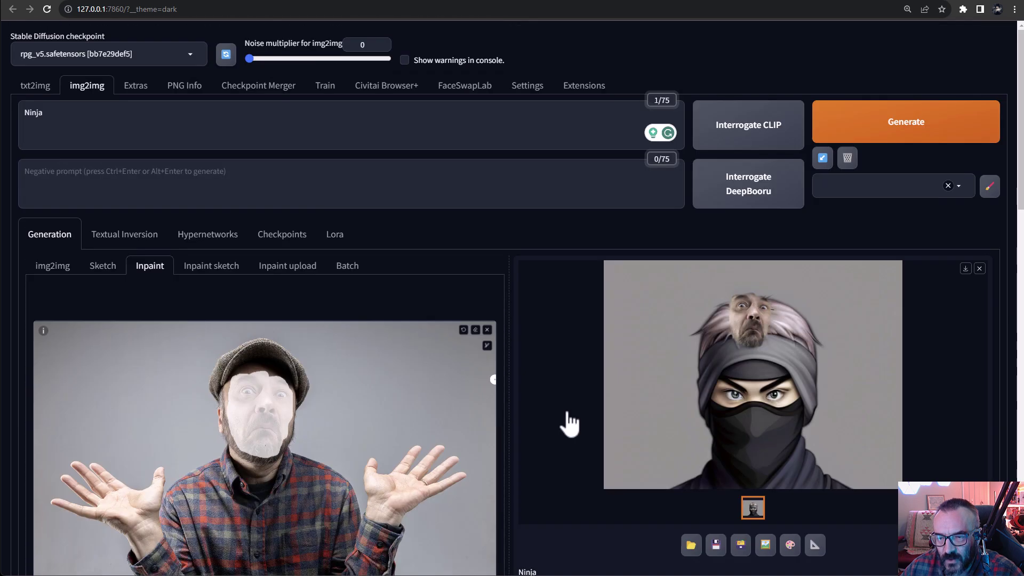
left_click(584, 87)
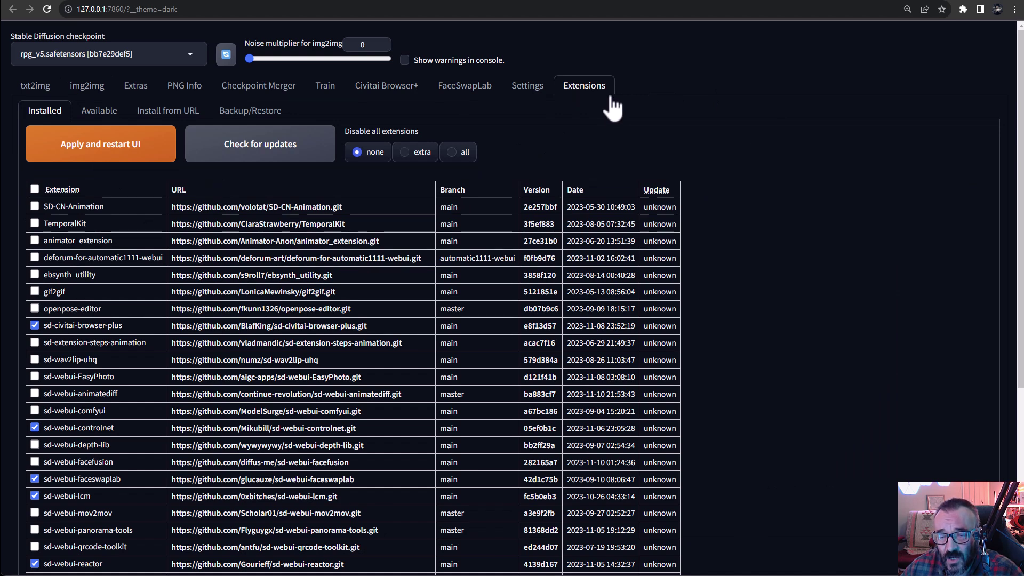
left_click(85, 85)
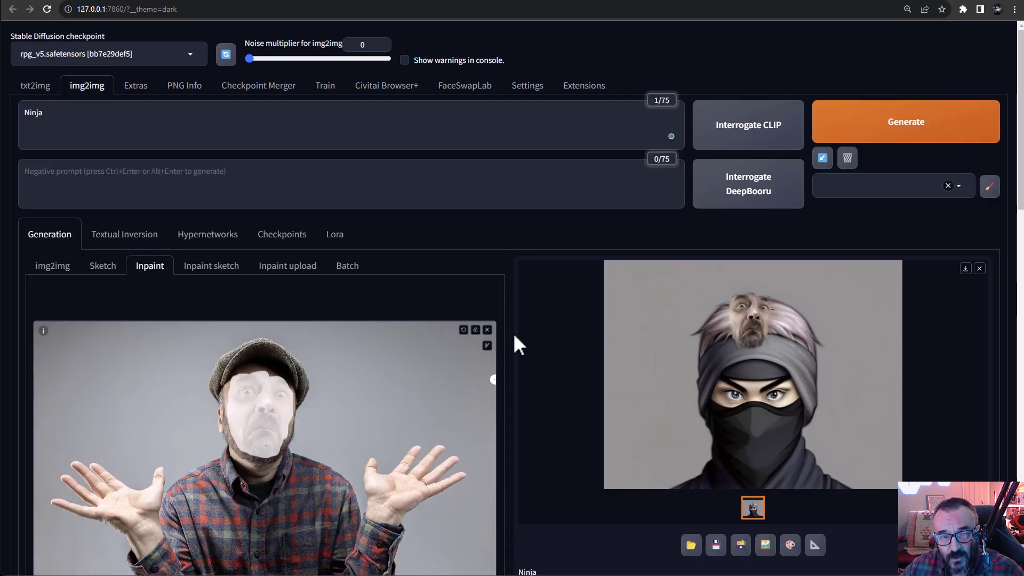
Enable ControlNet Unit 0 with OpenPose as the control type.
scroll(507, 334, "down", 5)
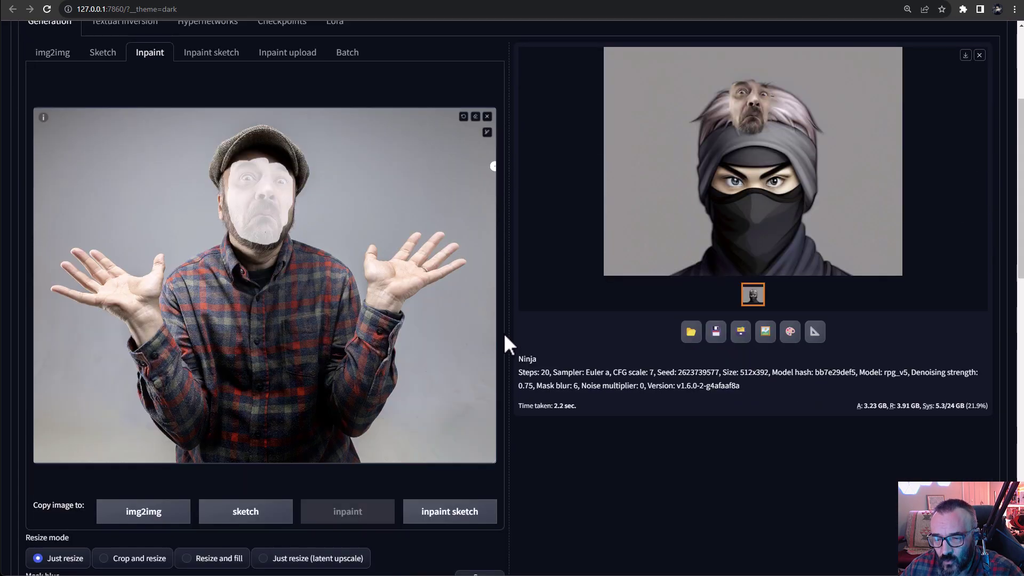
scroll(506, 336, "down", 8)
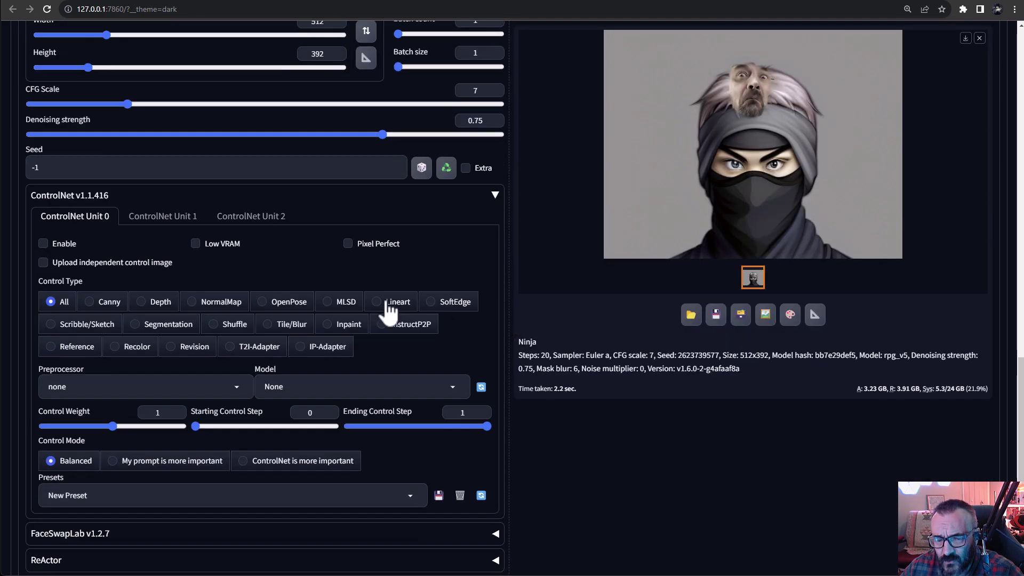
left_click(44, 244)
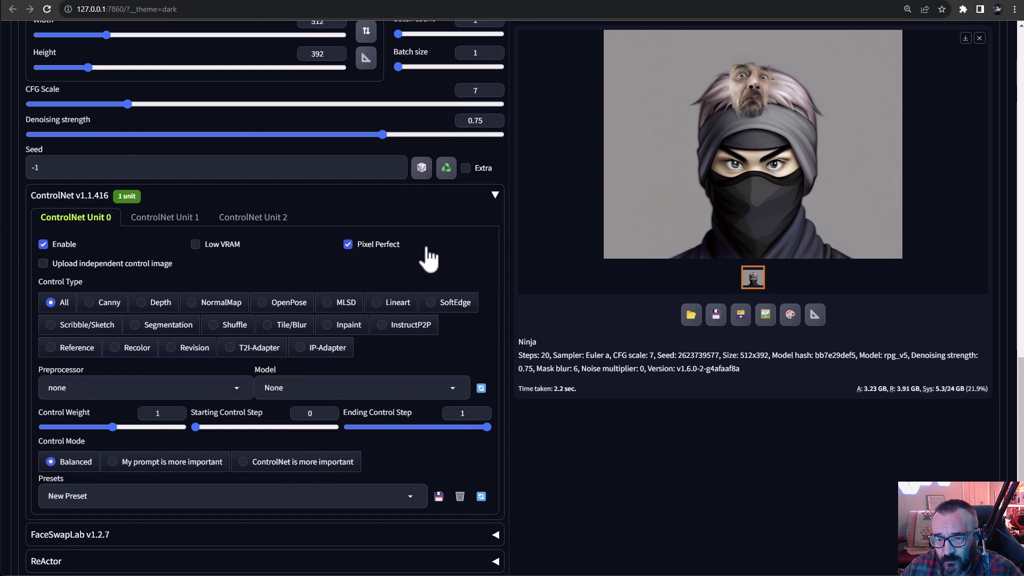
scroll(501, 288, "up", 7)
scroll(504, 276, "up", 2)
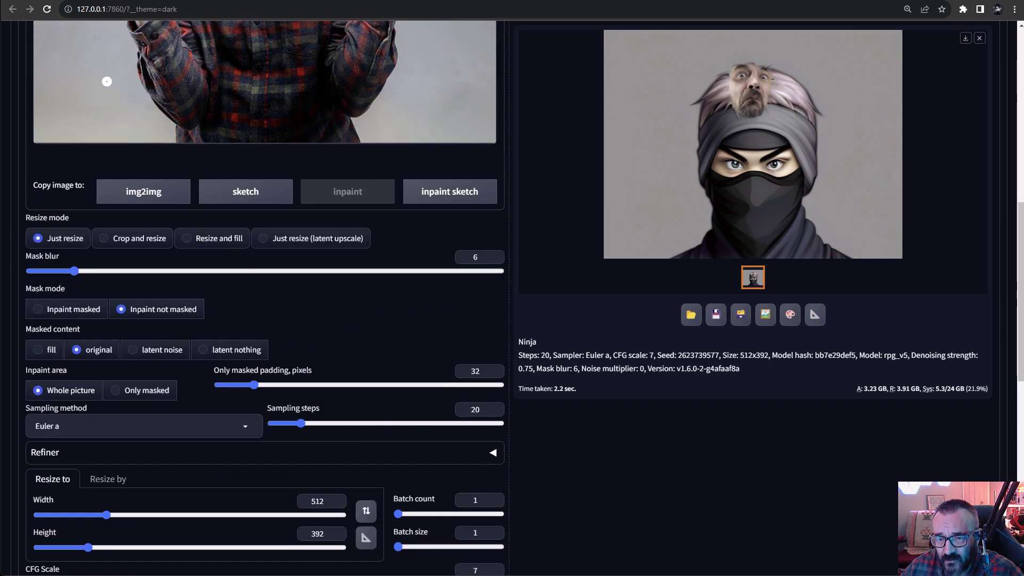
scroll(493, 344, "down", 4)
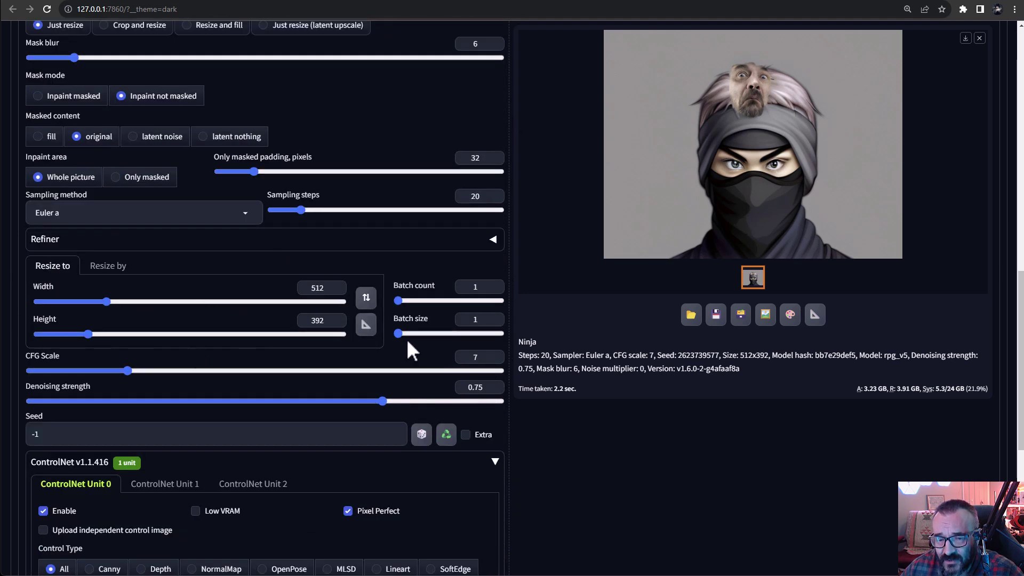
scroll(515, 381, "down", 4)
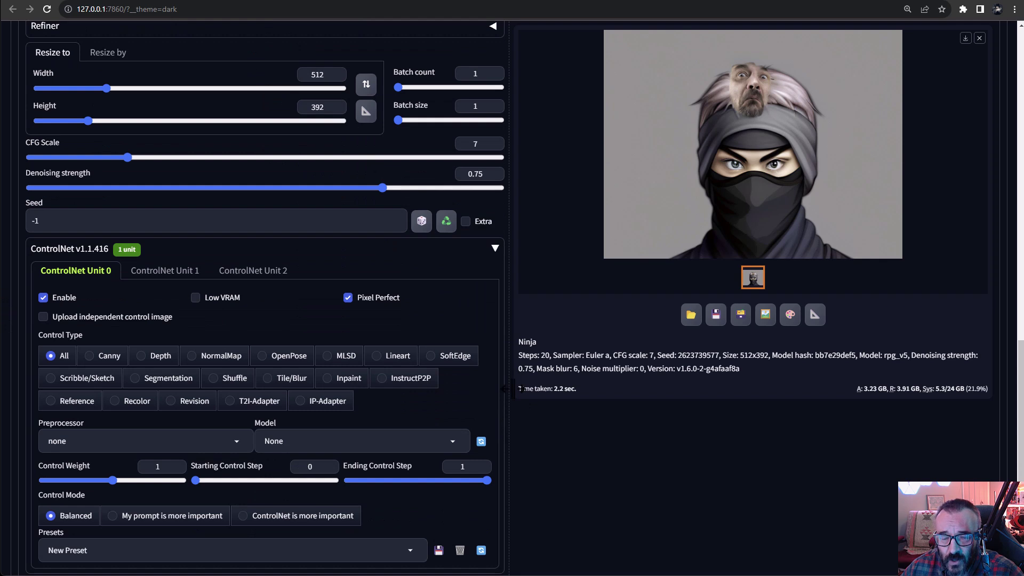
left_click(288, 358)
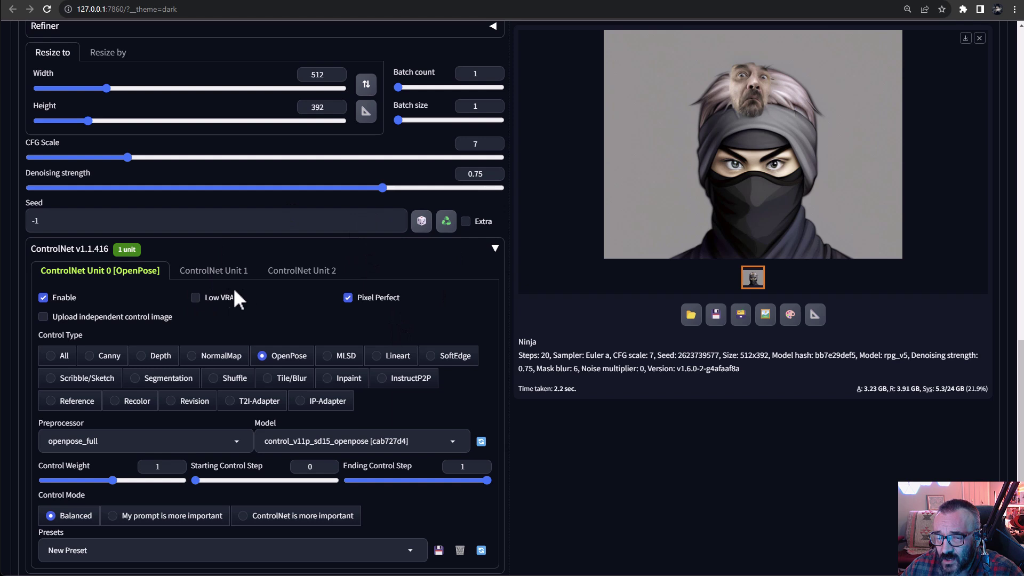
Upload the shrugging photo as an independent control image and preview its OpenPose skeleton.
left_click(42, 316)
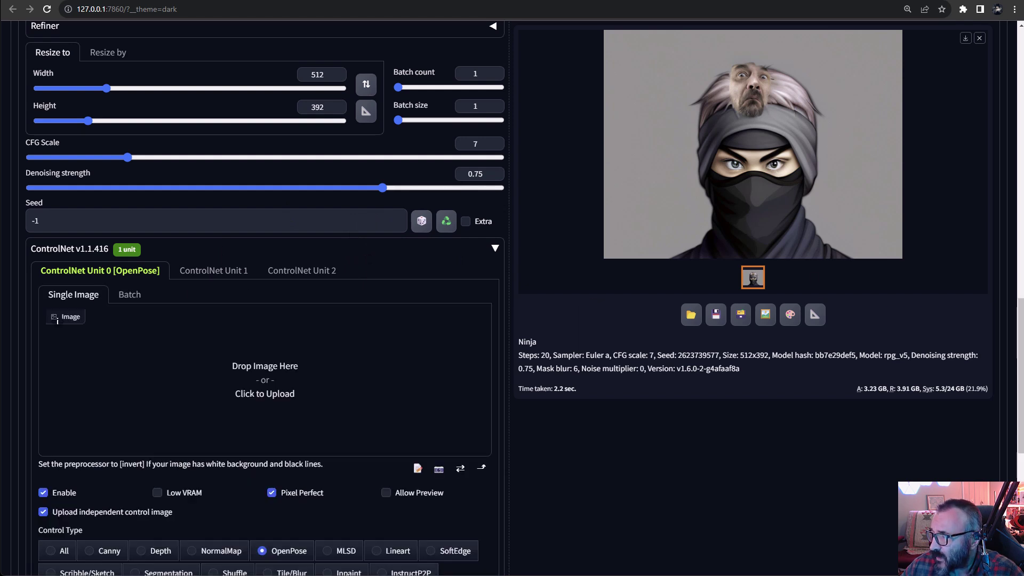
left_click_drag(616, 304, 373, 377)
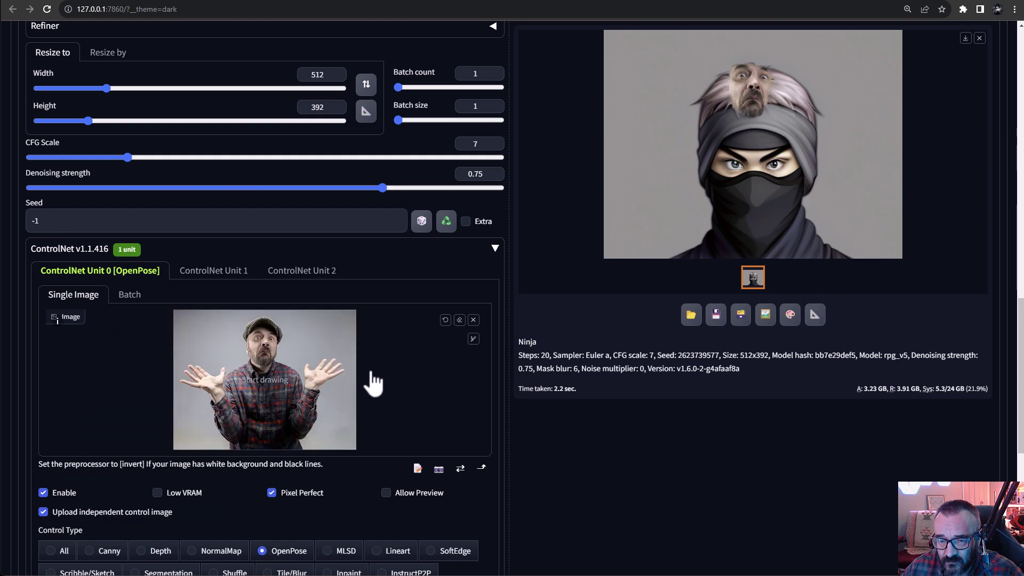
scroll(374, 377, "down", 2)
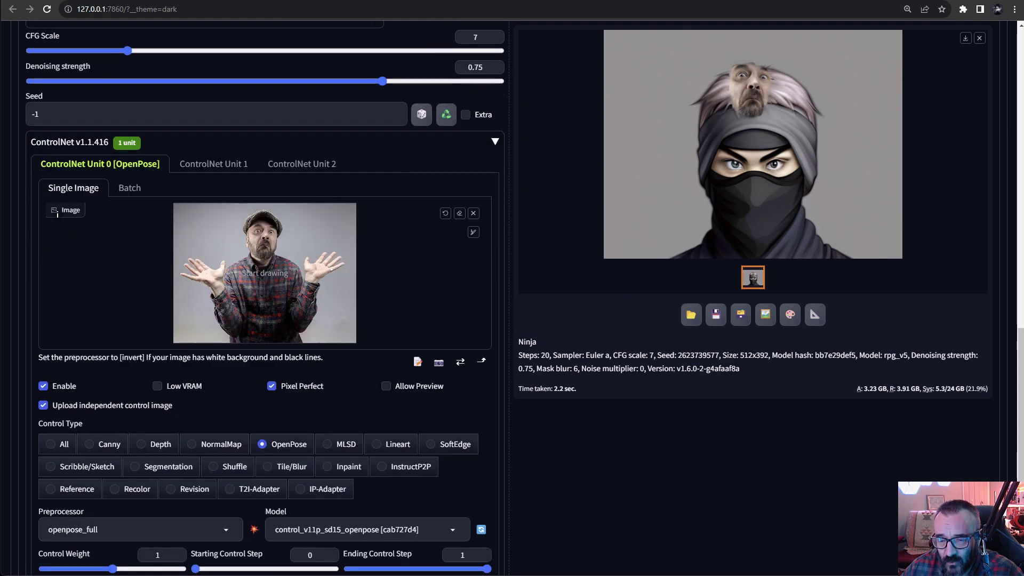
left_click(386, 388)
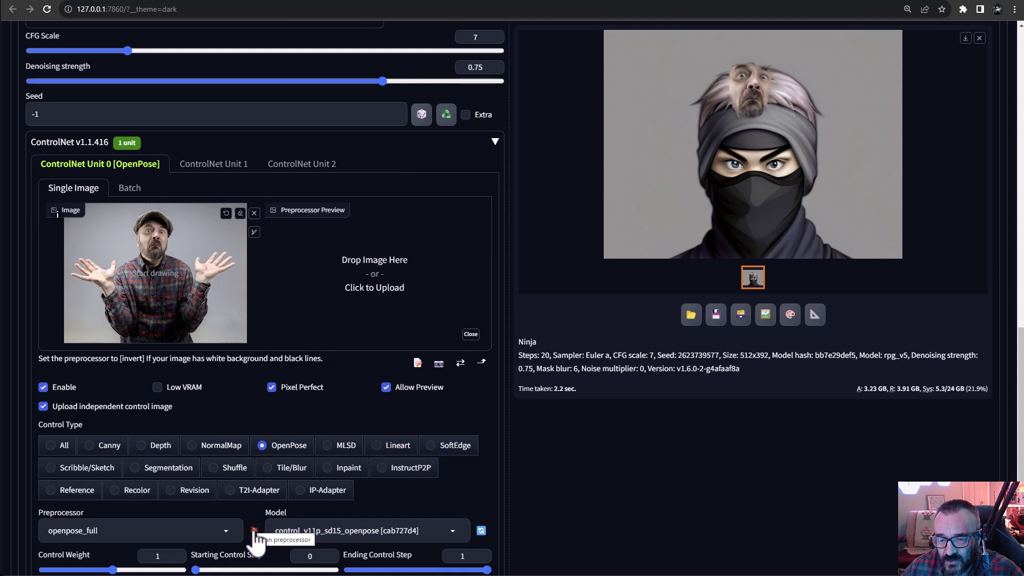
left_click(254, 530)
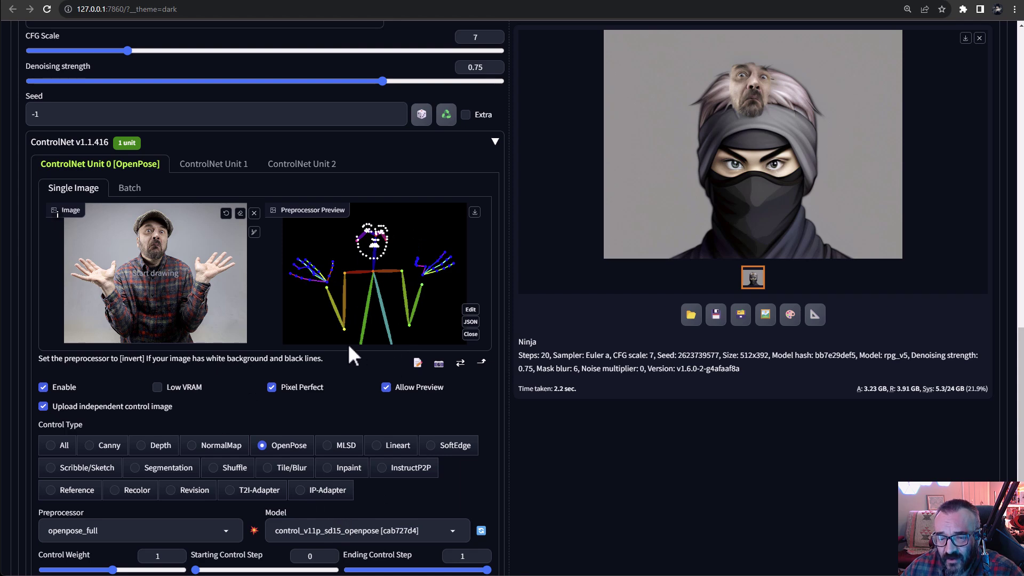
scroll(349, 346, "down", 2)
scroll(347, 343, "down", 2)
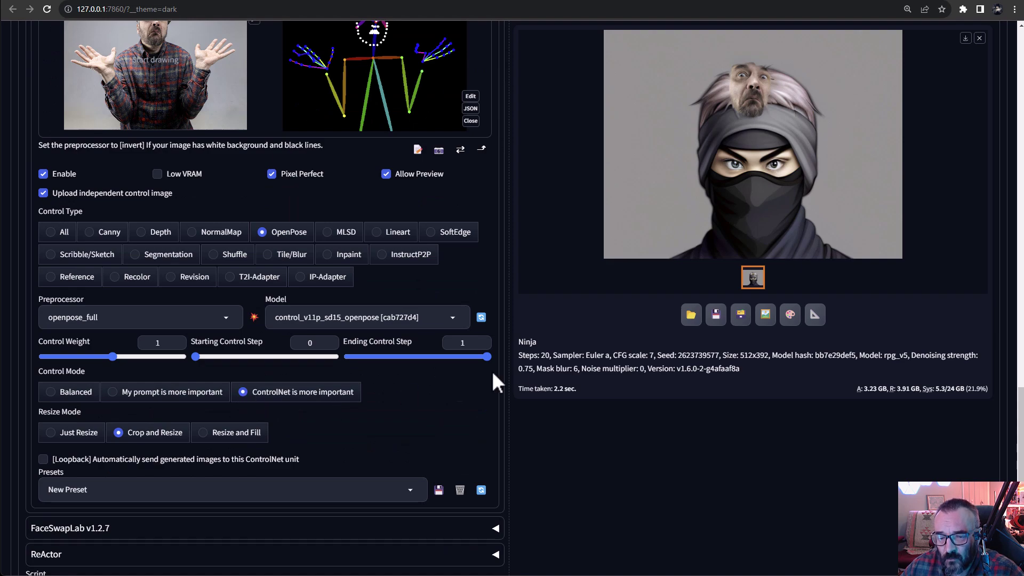
scroll(584, 290, "up", 15)
Generate the OpenPose-guided inpaint of a black-clad ninja wearing the man's face, shrugging.
scroll(590, 290, "up", 7)
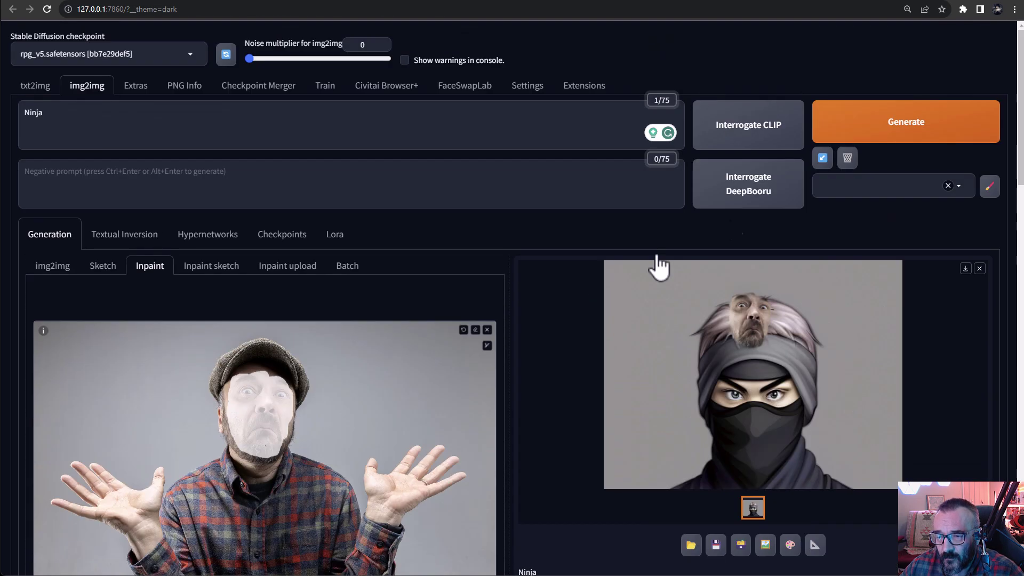
left_click(921, 142)
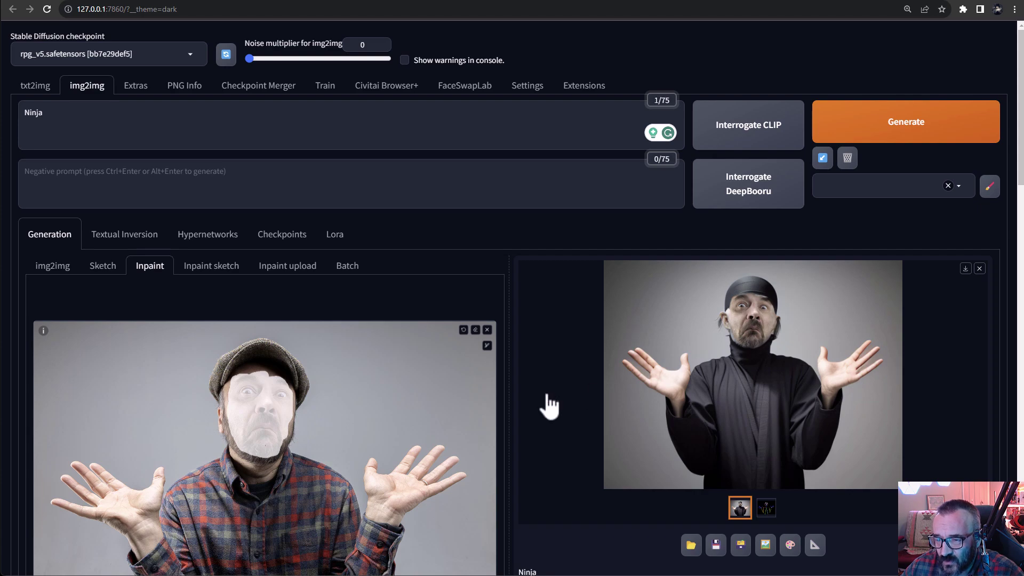
scroll(491, 422, "down", 10)
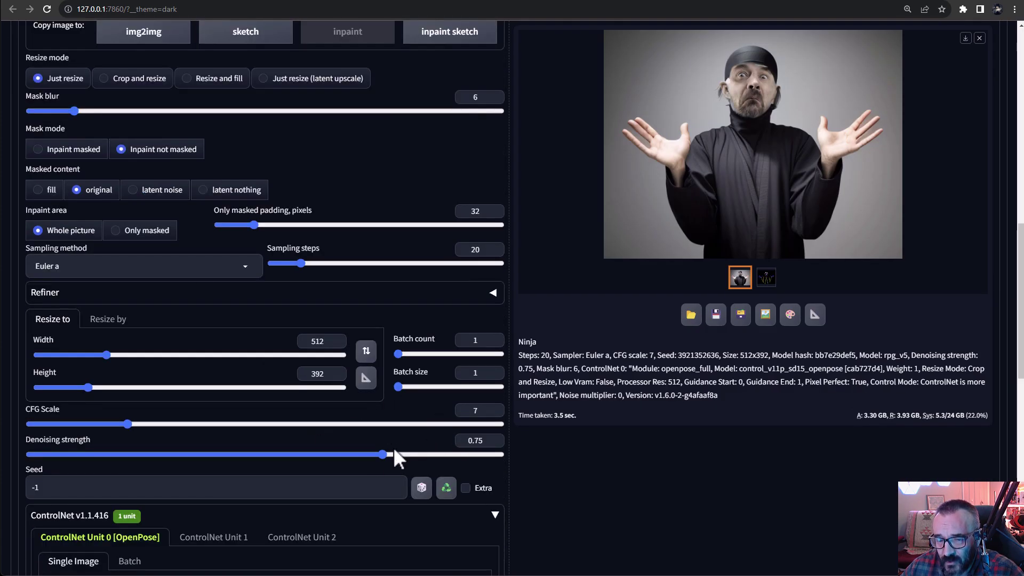
Raise denoising strength to 0.8 and lower Mask blur below 6.
left_click_drag(383, 454, 406, 453)
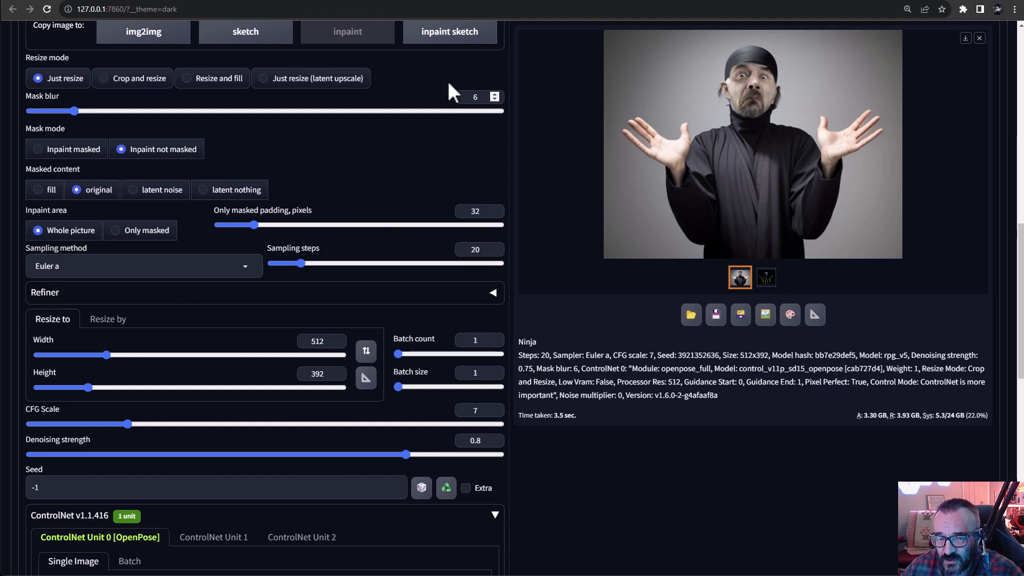
scroll(498, 166, "up", 4)
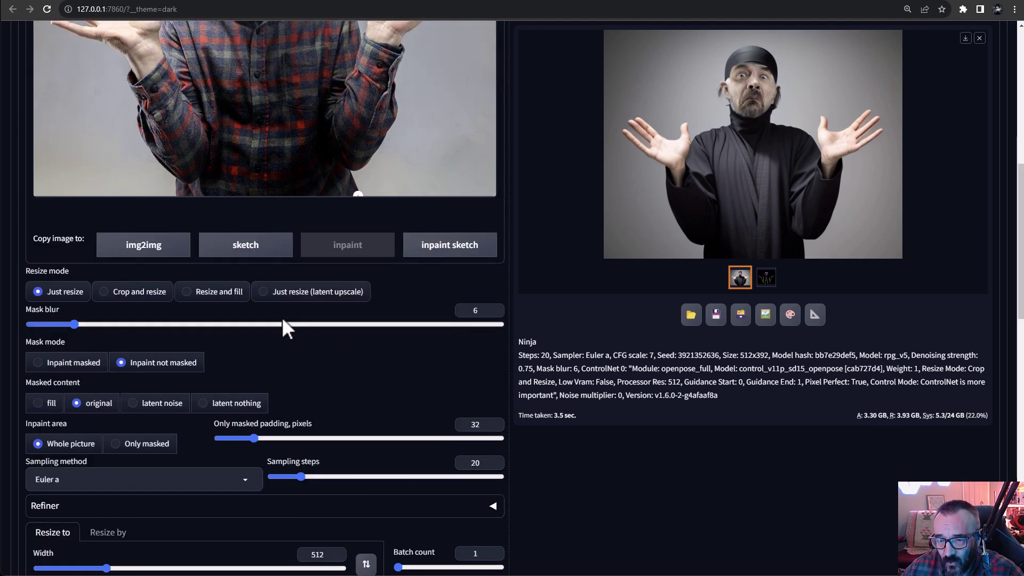
scroll(286, 325, "up", 3)
scroll(287, 325, "up", 1)
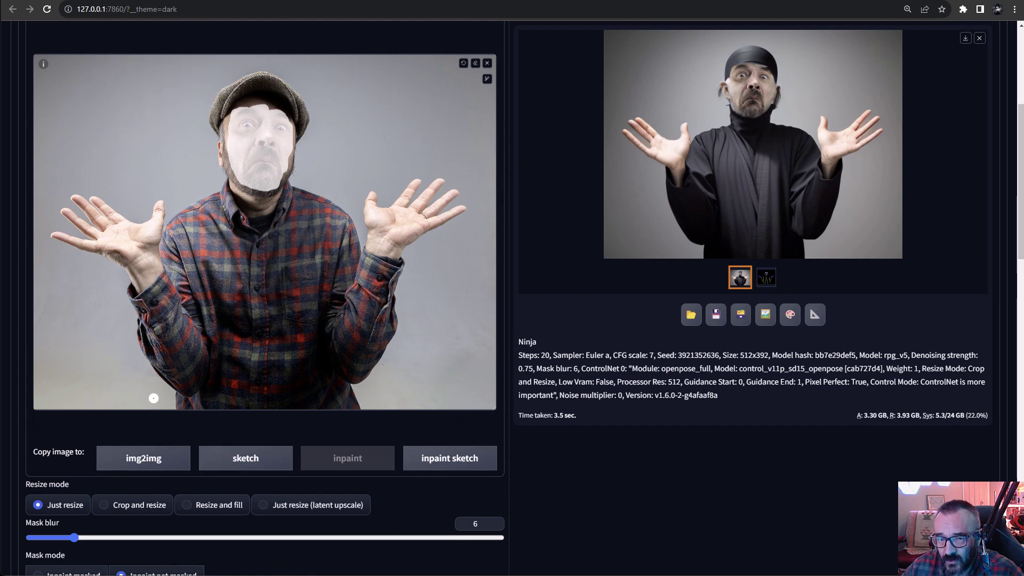
left_click_drag(72, 536, 66, 535)
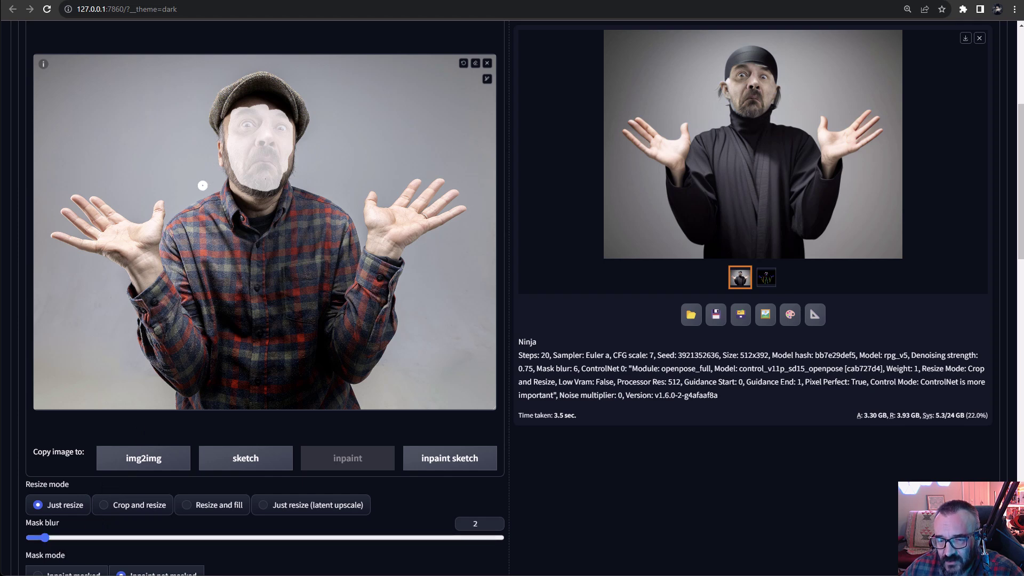
scroll(610, 384, "up", 5)
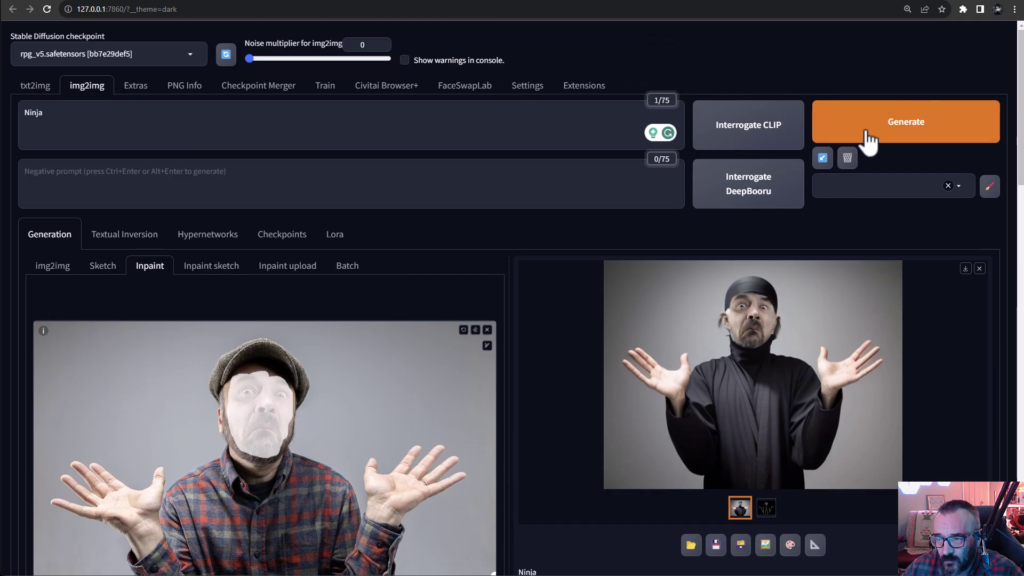
Render the inpainted ninja image and inspect the result full-screen before closing the viewer.
left_click(861, 133)
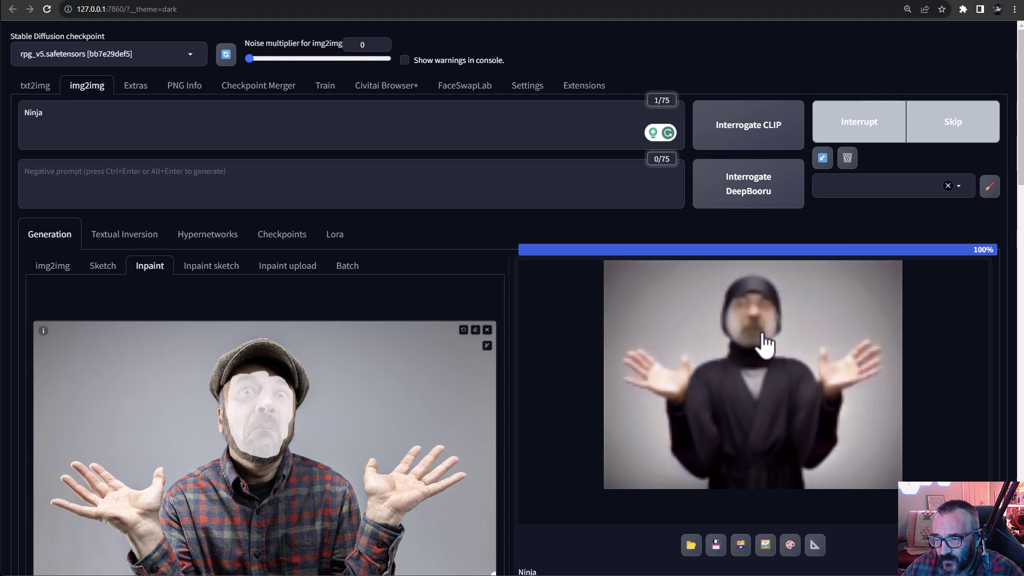
left_click(747, 335)
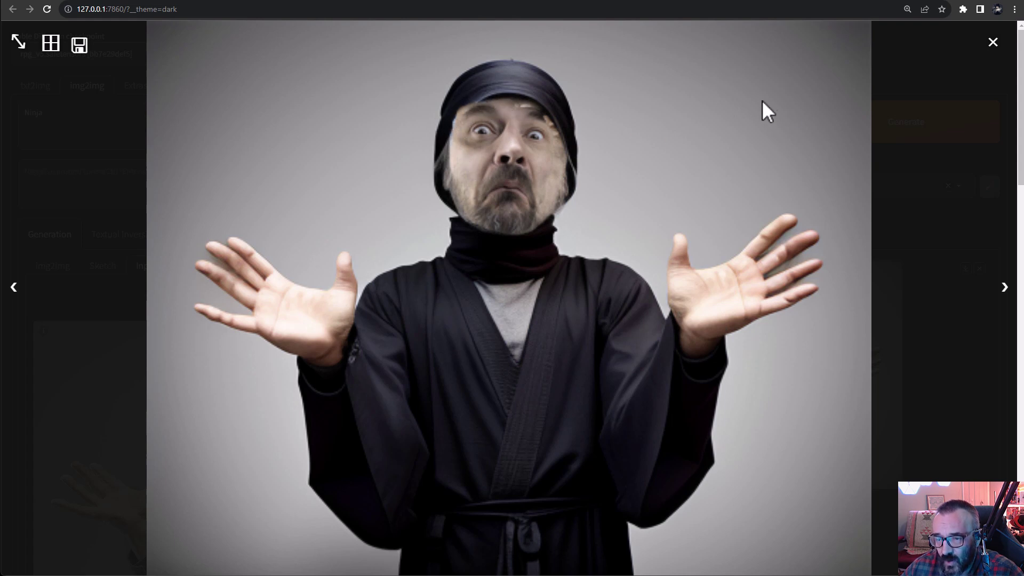
left_click(992, 43)
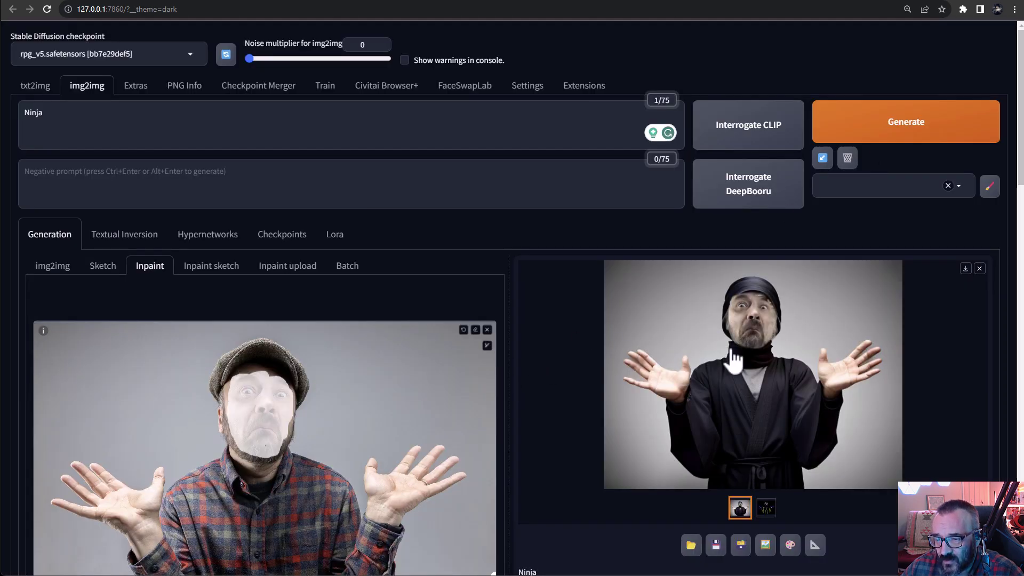
Set Only masked padding to 48, the sampler to DPM++ 2M Karras, and sampling steps to 75.
scroll(525, 359, "down", 4)
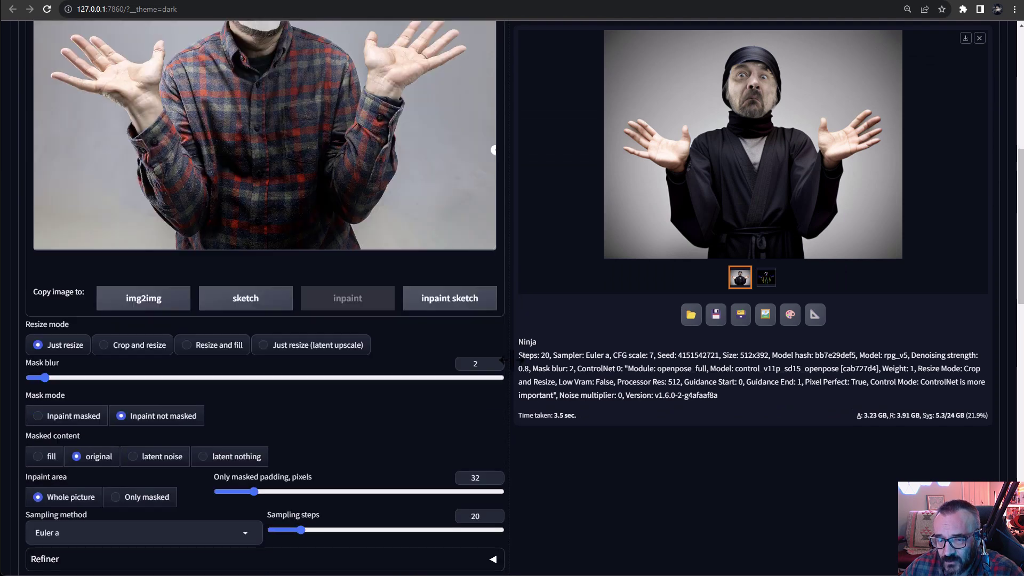
scroll(512, 360, "down", 2)
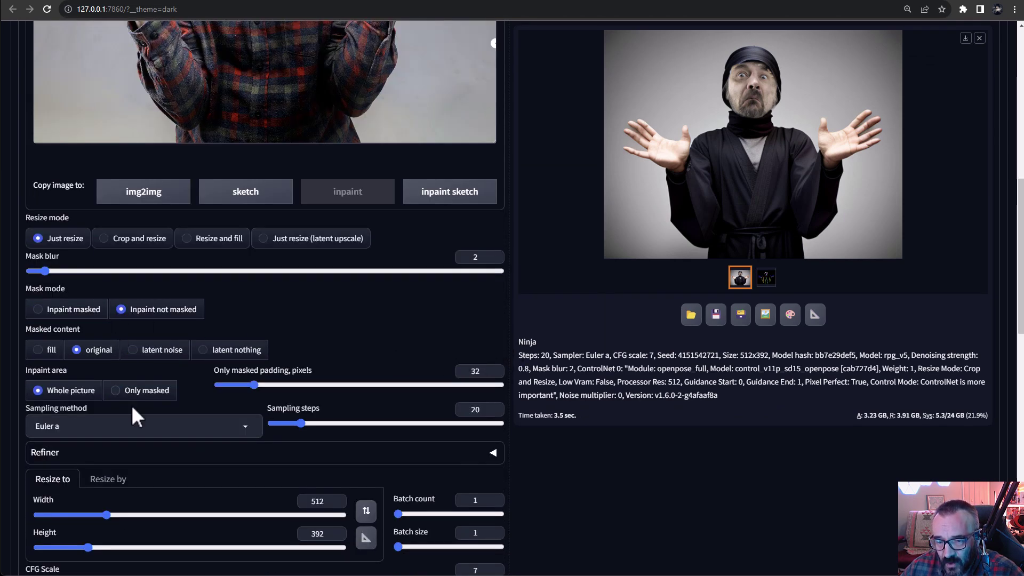
left_click_drag(257, 385, 272, 385)
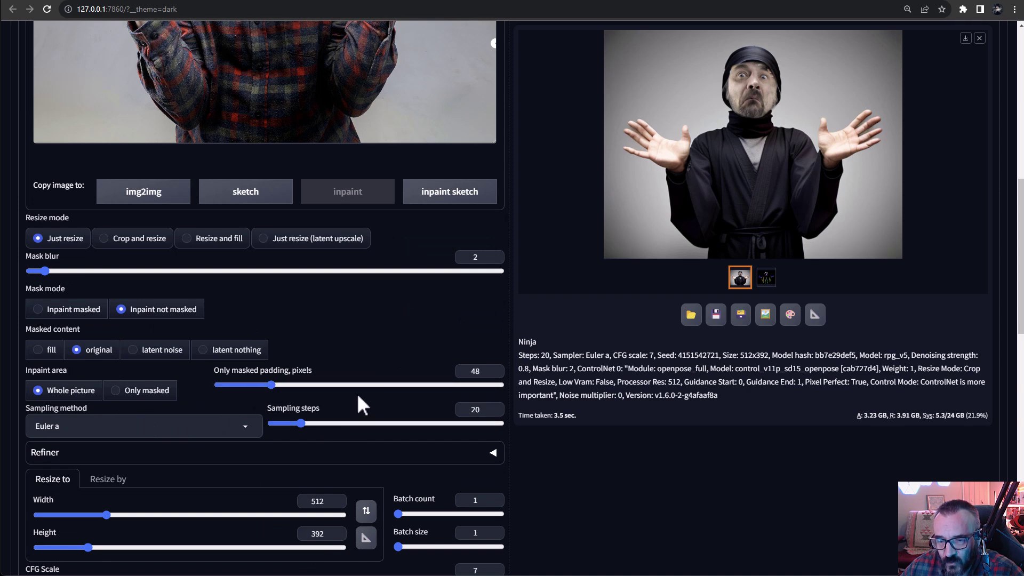
left_click(253, 425)
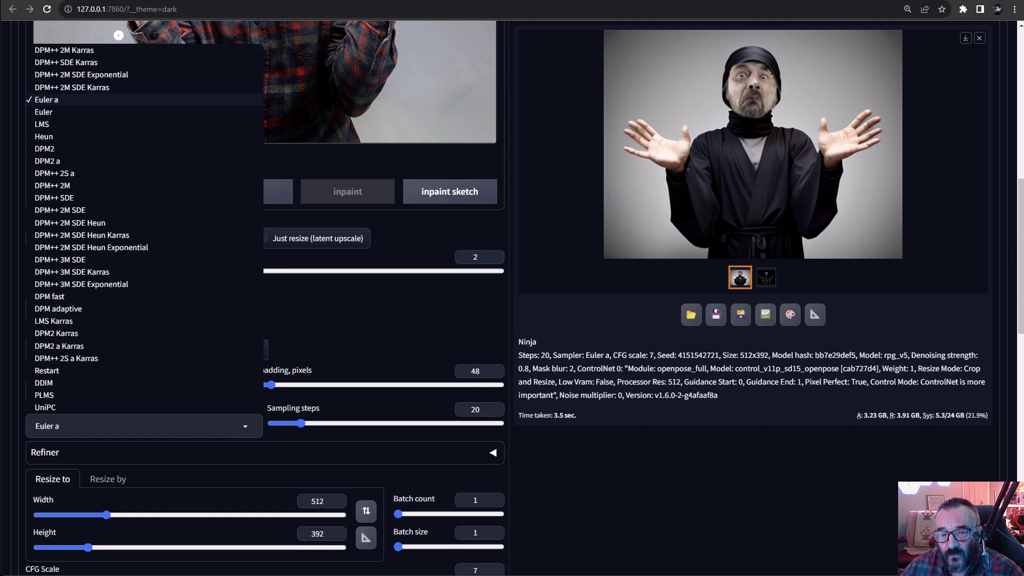
left_click(96, 50)
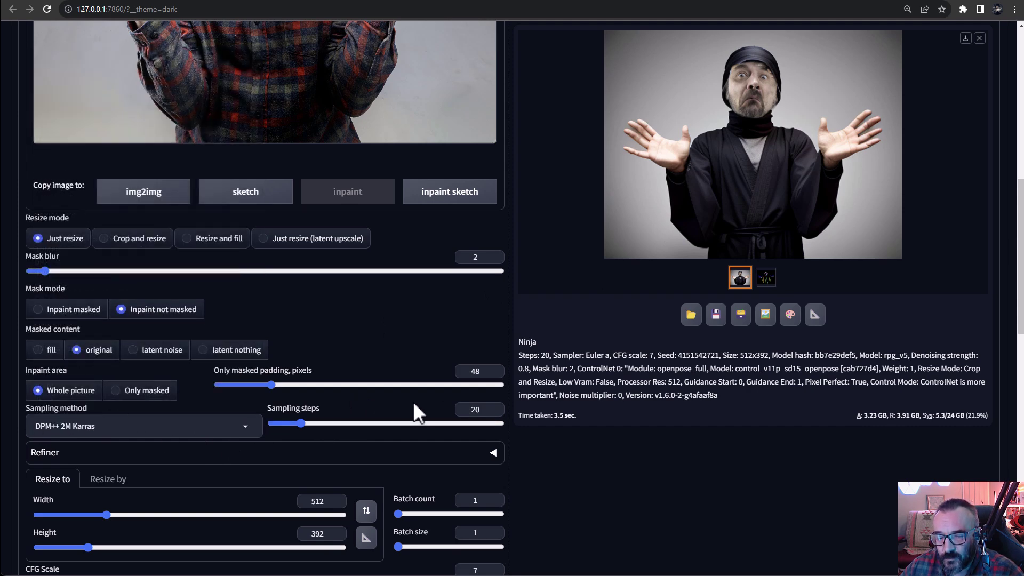
type("75")
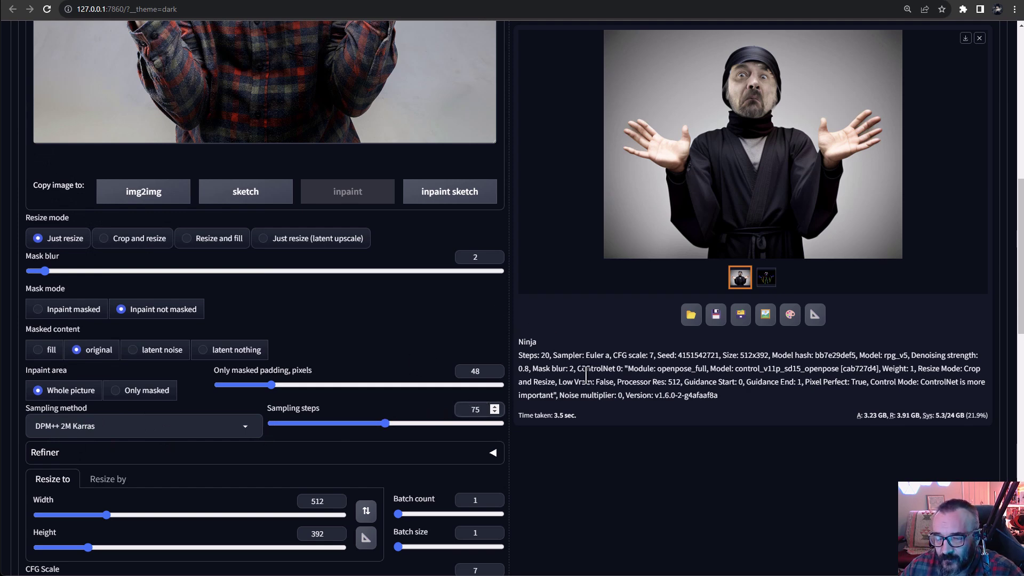
Render a new ninja inpaint using DPM++ 2M Karras at 75 steps.
scroll(576, 376, "up", 10)
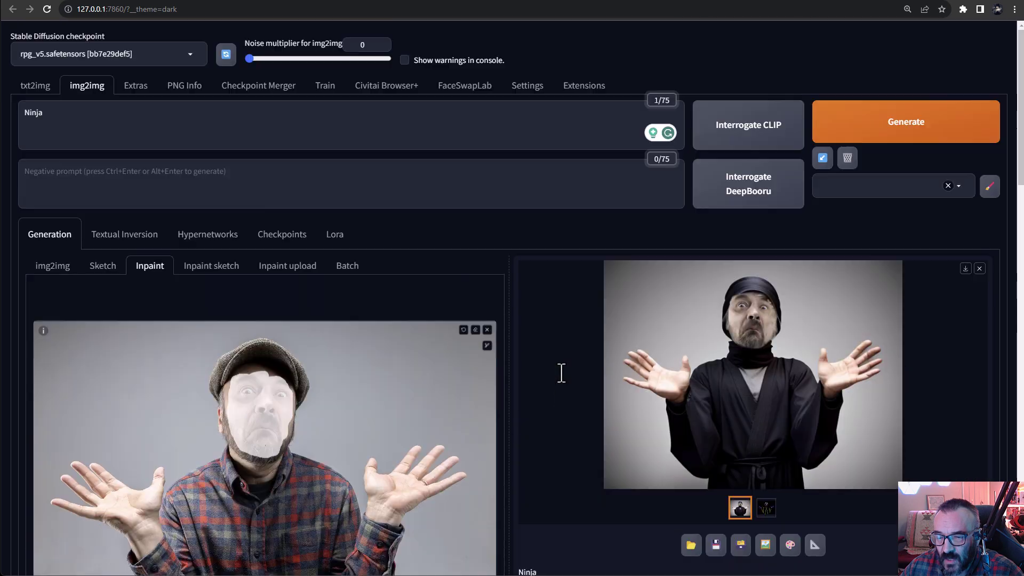
scroll(567, 354, "down", 2)
scroll(567, 354, "up", 1)
scroll(567, 354, "down", 1)
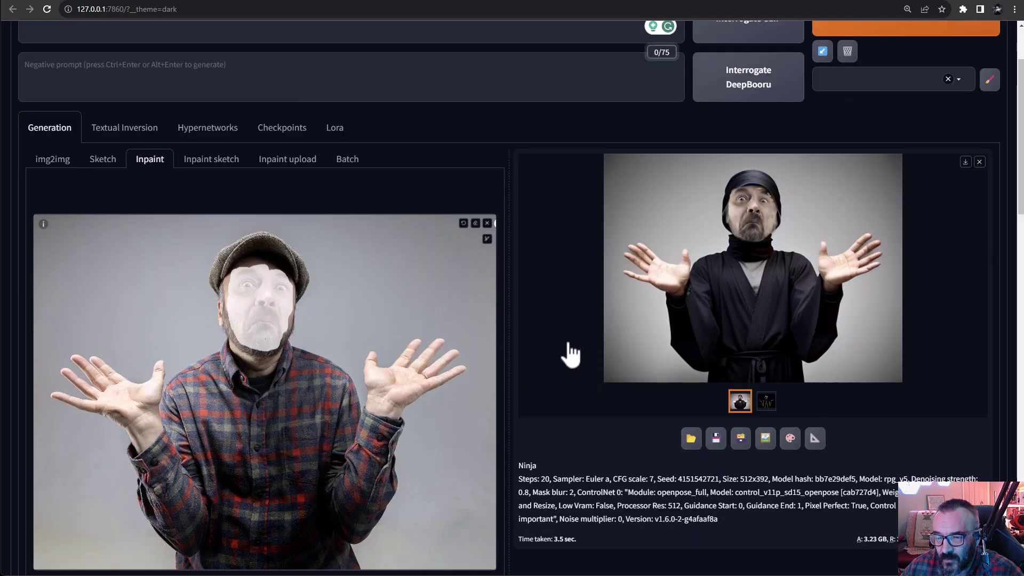
scroll(879, 80, "up", 2)
left_click(907, 129)
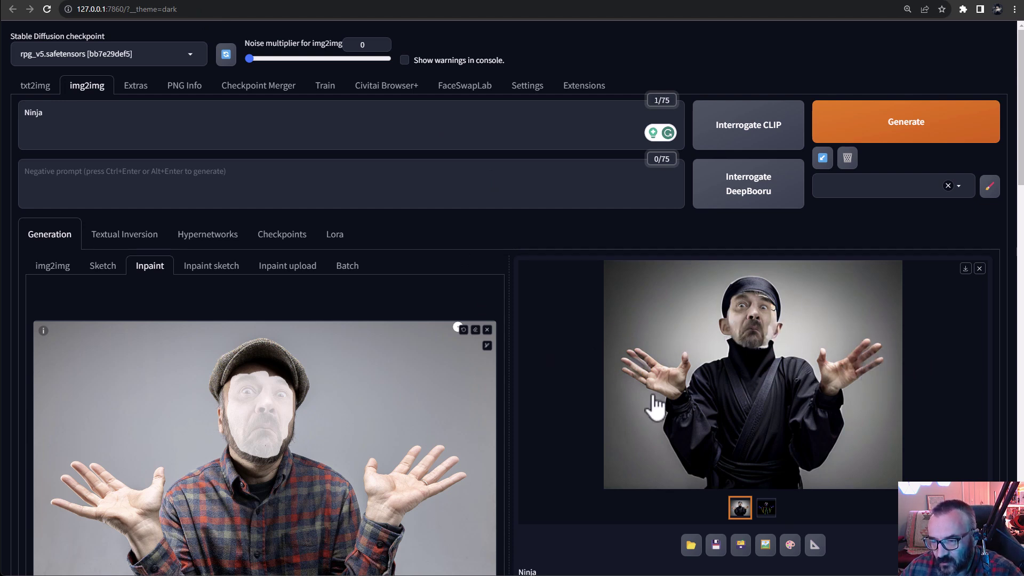
Switch the sampling method to Euler.
scroll(516, 371, "down", 11)
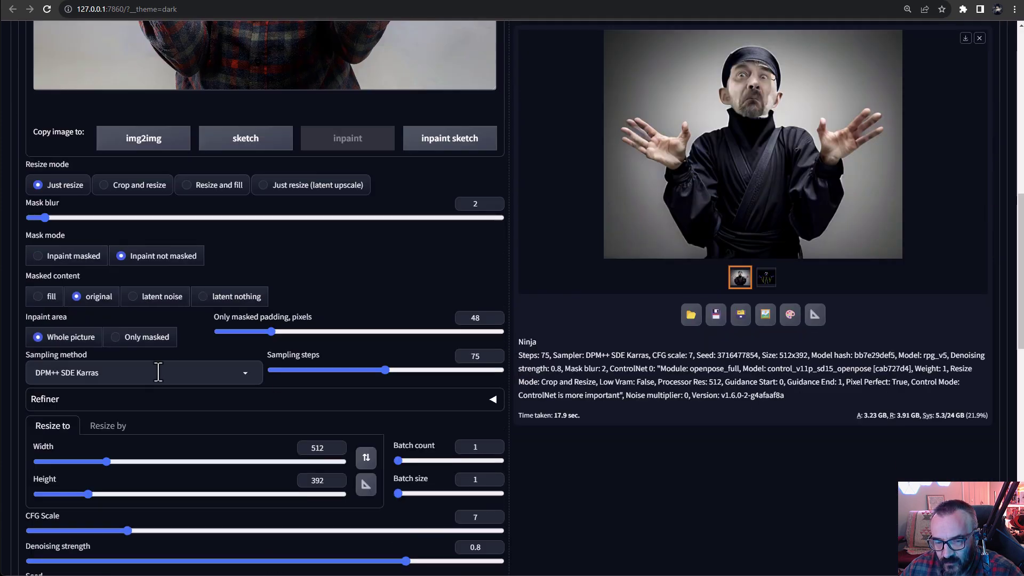
left_click(194, 380)
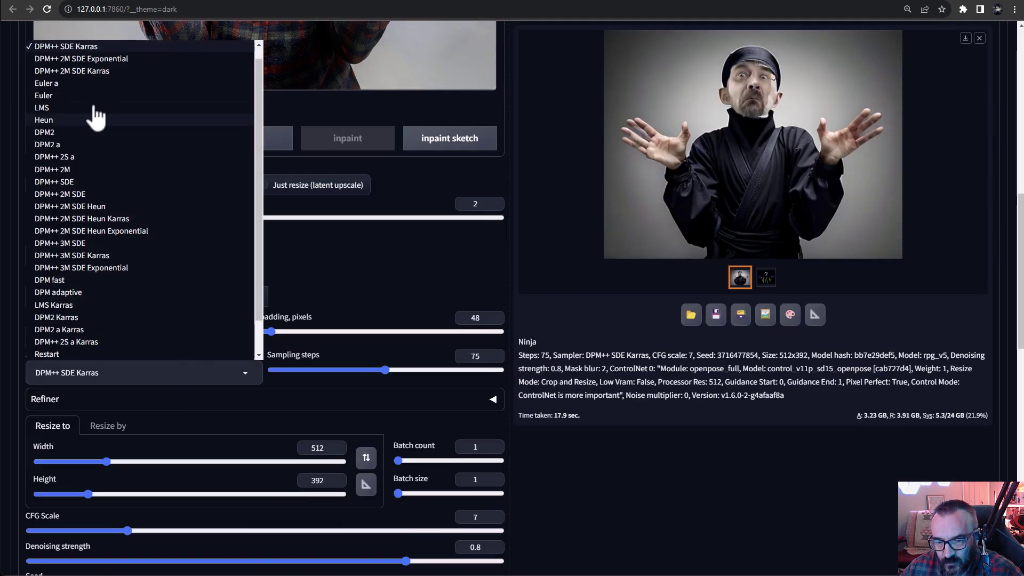
left_click(62, 96)
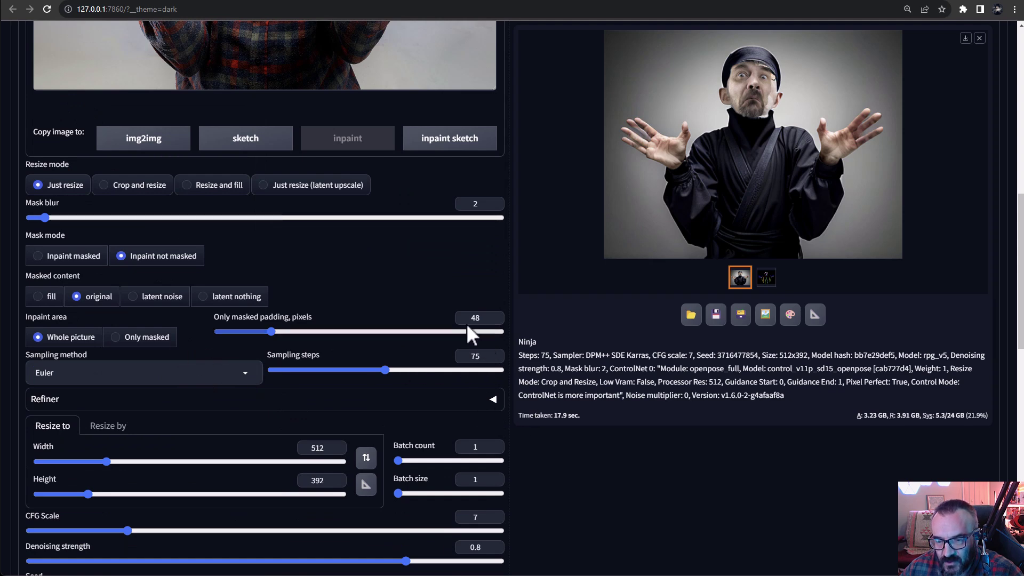
Review the ControlNet OpenPose unit and raise Only masked padding to 56 pixels.
scroll(500, 431, "down", 6)
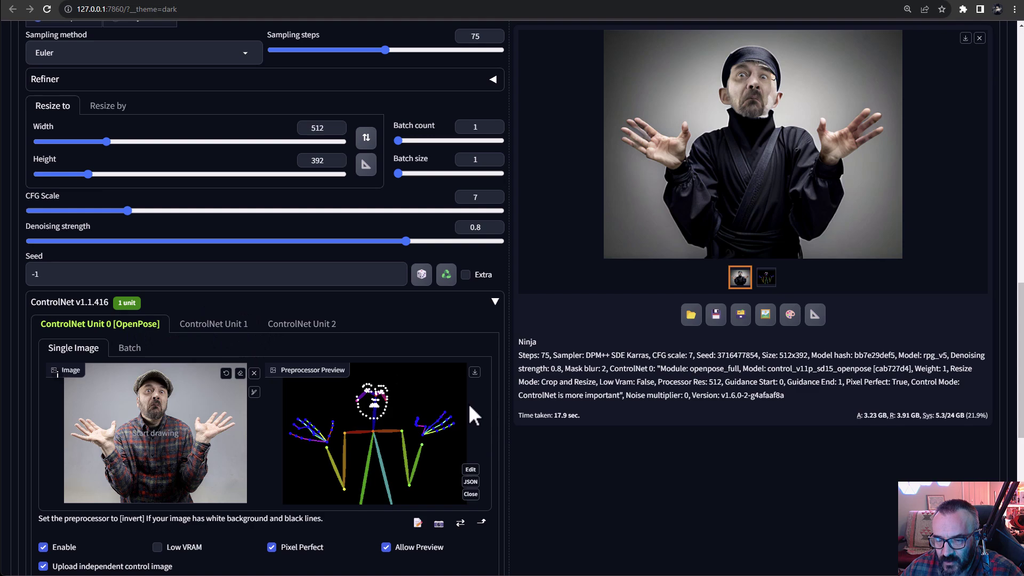
scroll(468, 405, "down", 4)
scroll(489, 408, "down", 2)
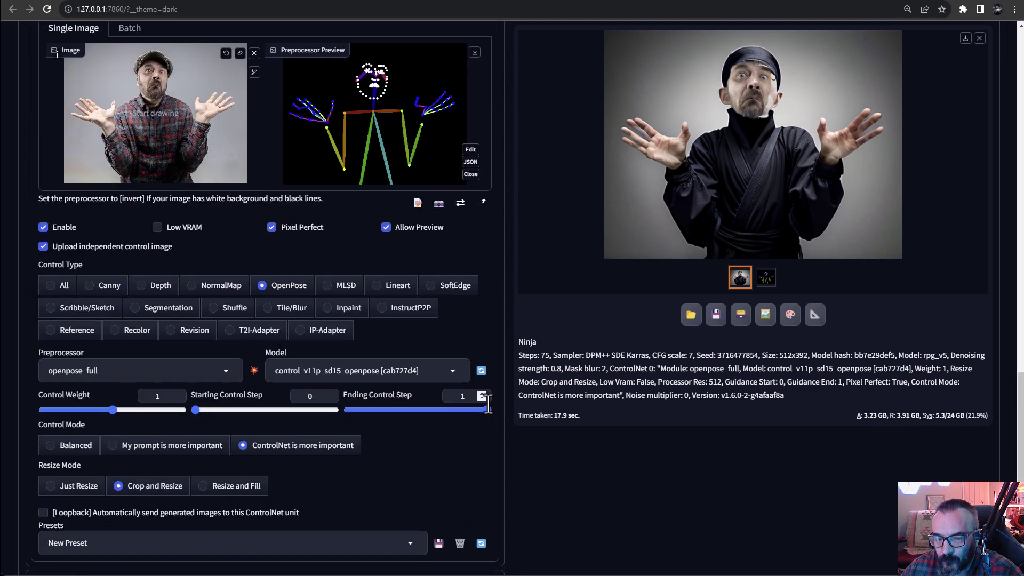
scroll(489, 405, "down", 3)
scroll(489, 403, "up", 18)
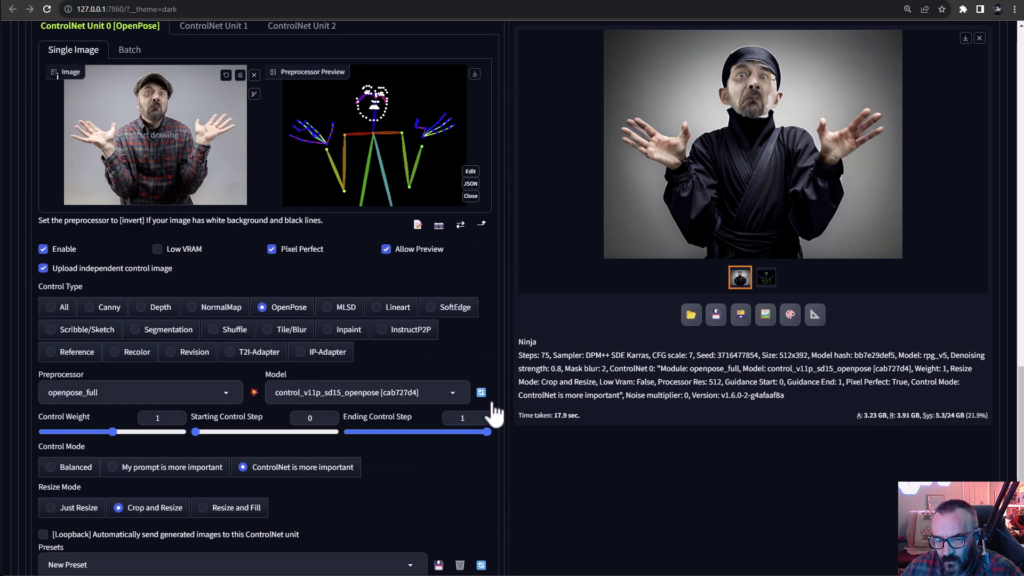
scroll(518, 369, "down", 2)
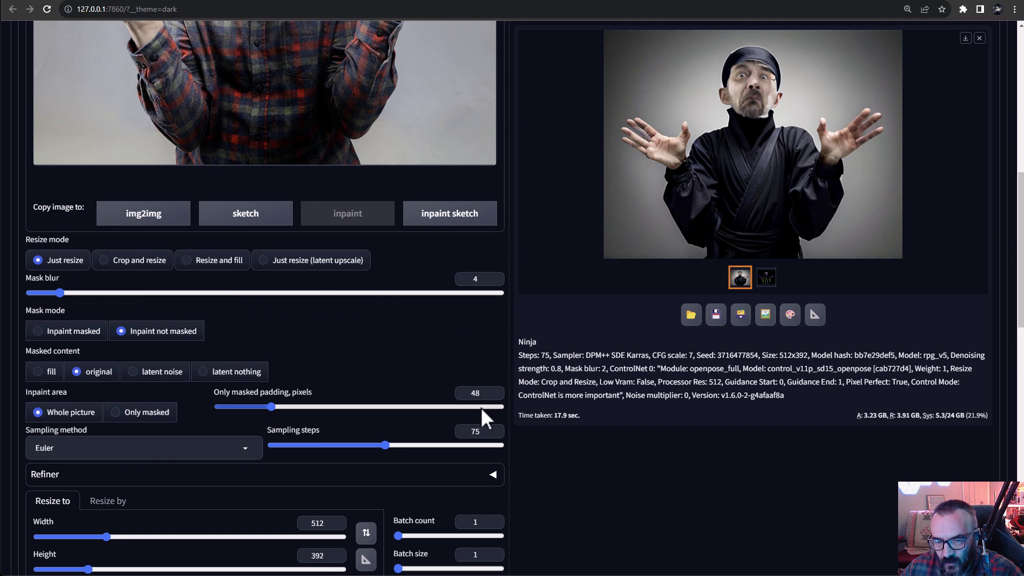
left_click_drag(270, 406, 278, 406)
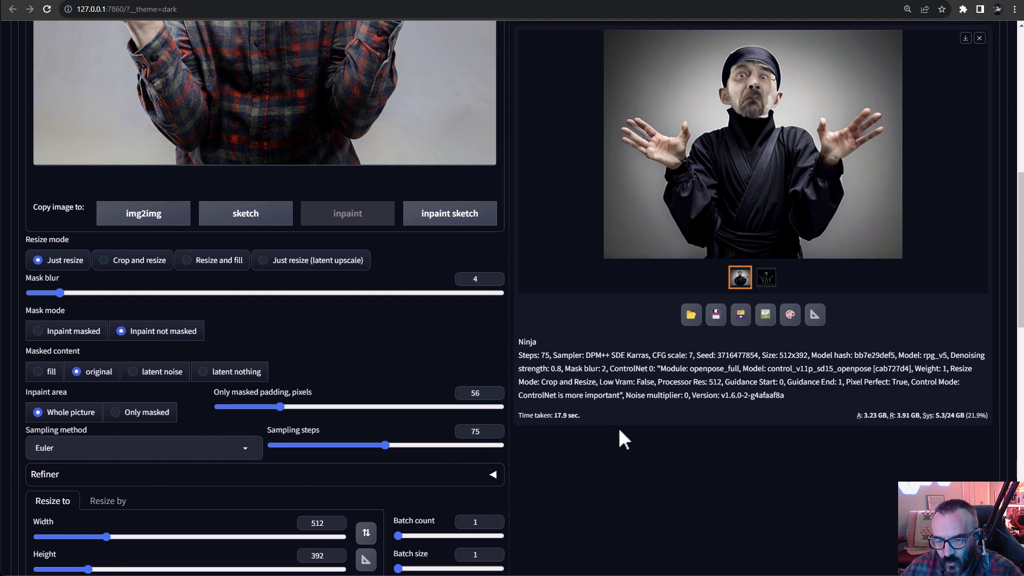
scroll(620, 427, "up", 5)
Render another ninja image, then extend the inpaint mask over the face edge and whole cap.
left_click(891, 127)
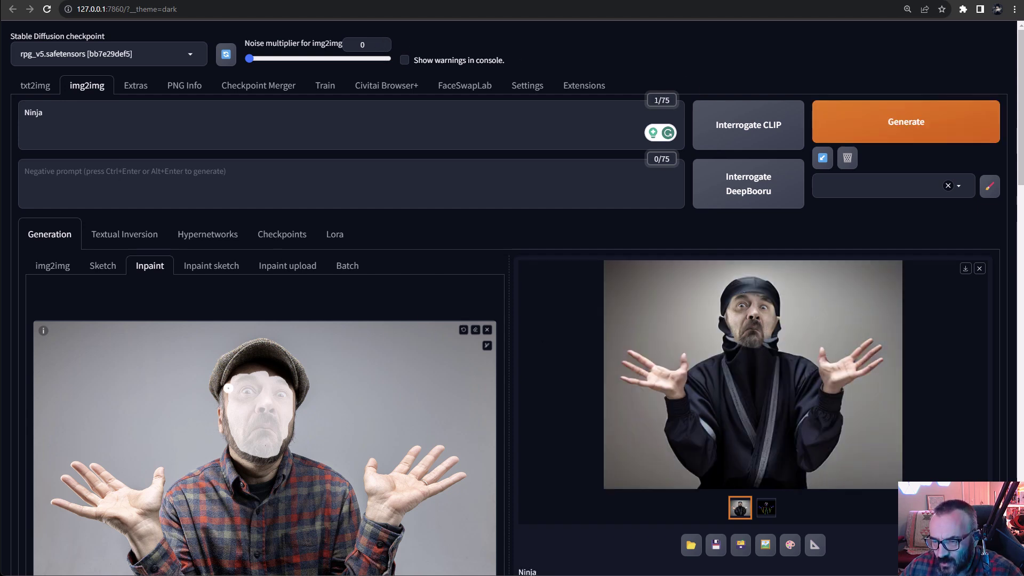
left_click_drag(228, 388, 224, 430)
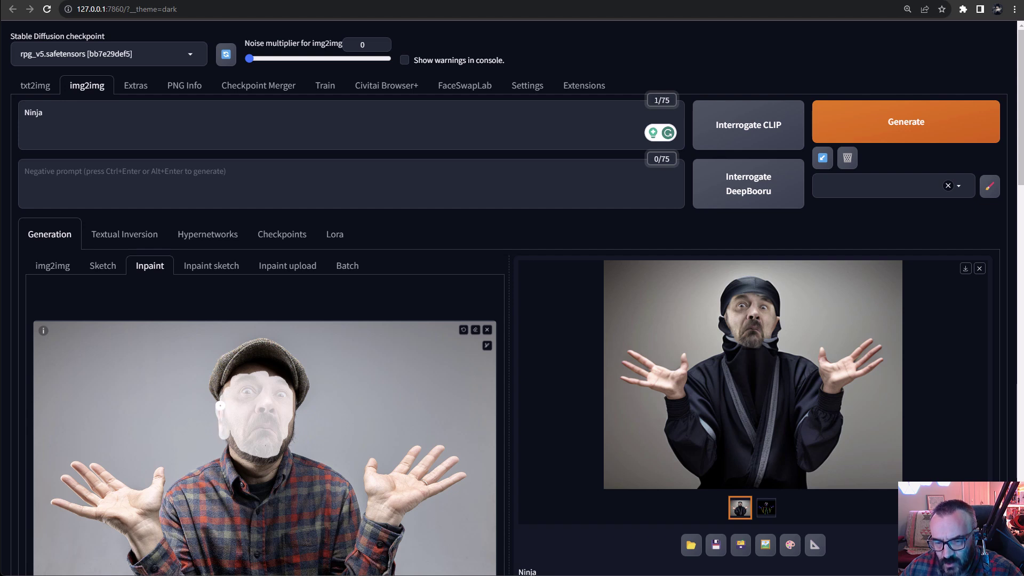
left_click_drag(235, 379, 221, 384)
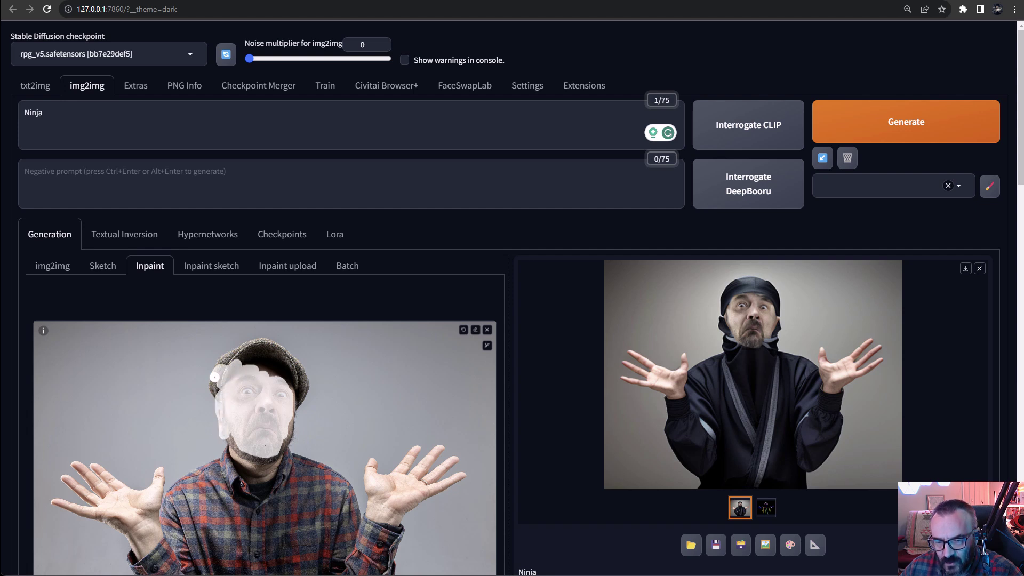
mouse_move(235, 359)
left_mouse_down()
mouse_move(254, 350)
mouse_move(220, 360)
mouse_move(219, 370)
mouse_move(281, 346)
mouse_move(244, 348)
mouse_move(261, 344)
mouse_move(284, 369)
mouse_move(261, 360)
mouse_move(290, 369)
mouse_move(256, 364)
mouse_move(280, 374)
mouse_move(257, 376)
mouse_move(281, 358)
mouse_move(299, 381)
mouse_move(287, 359)
mouse_move(300, 395)
mouse_move(290, 362)
mouse_move(300, 383)
mouse_move(294, 400)
mouse_move(305, 377)
mouse_move(305, 396)
mouse_move(296, 391)
mouse_move(275, 452)
mouse_move(248, 451)
mouse_move(226, 428)
mouse_move(231, 443)
mouse_move(244, 457)
mouse_move(273, 444)
mouse_move(251, 458)
mouse_move(272, 459)
mouse_move(287, 435)
left_mouse_up()
mouse_move(239, 384)
left_mouse_down()
mouse_move(246, 362)
mouse_move(224, 377)
left_mouse_up()
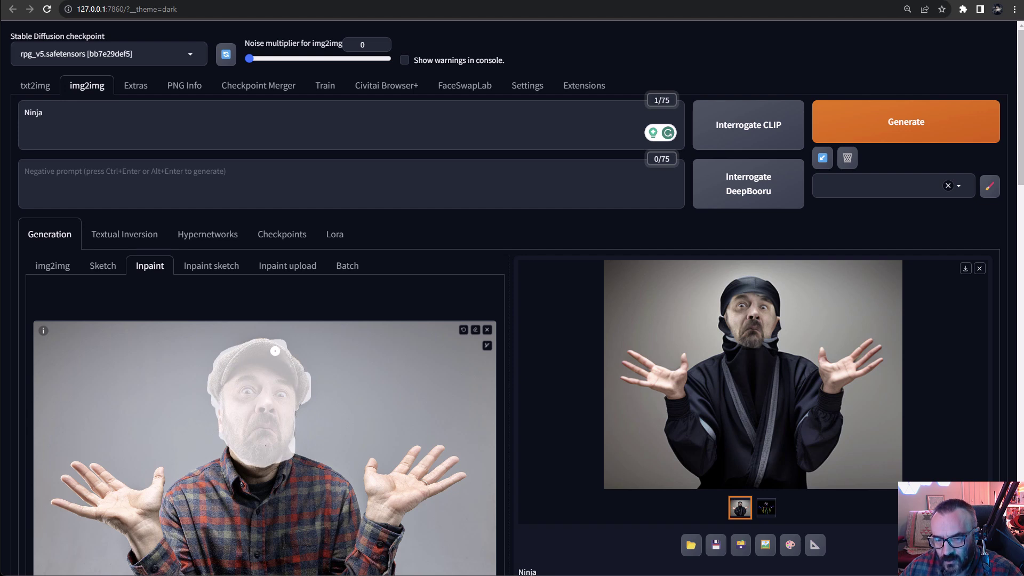
Raise the mask blur to 8.
scroll(275, 351, "down", 8)
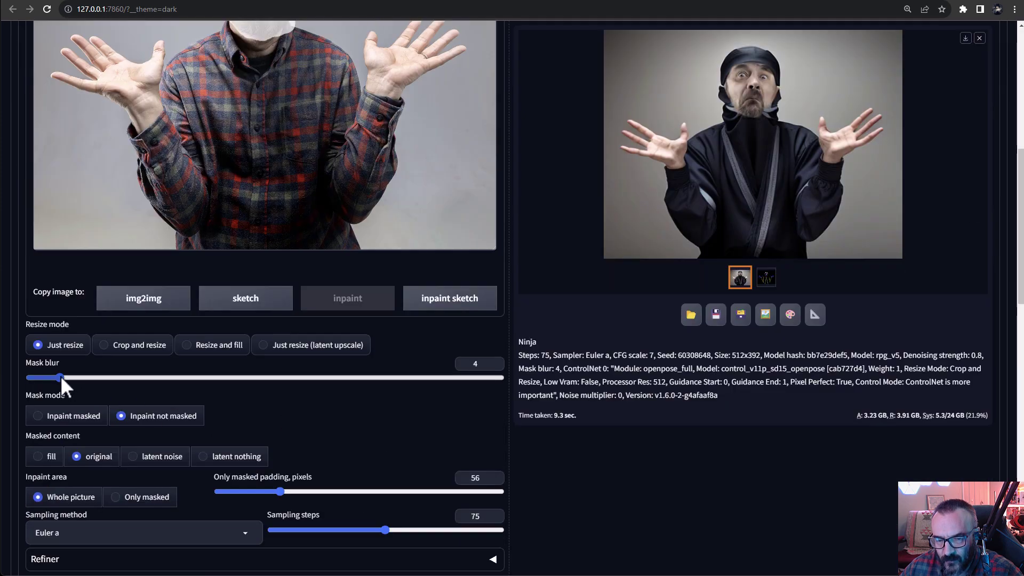
left_click_drag(61, 378, 91, 376)
scroll(744, 343, "up", 5)
Render the ninja with the masked cap and blur 8, then check the output's info text.
left_click(912, 126)
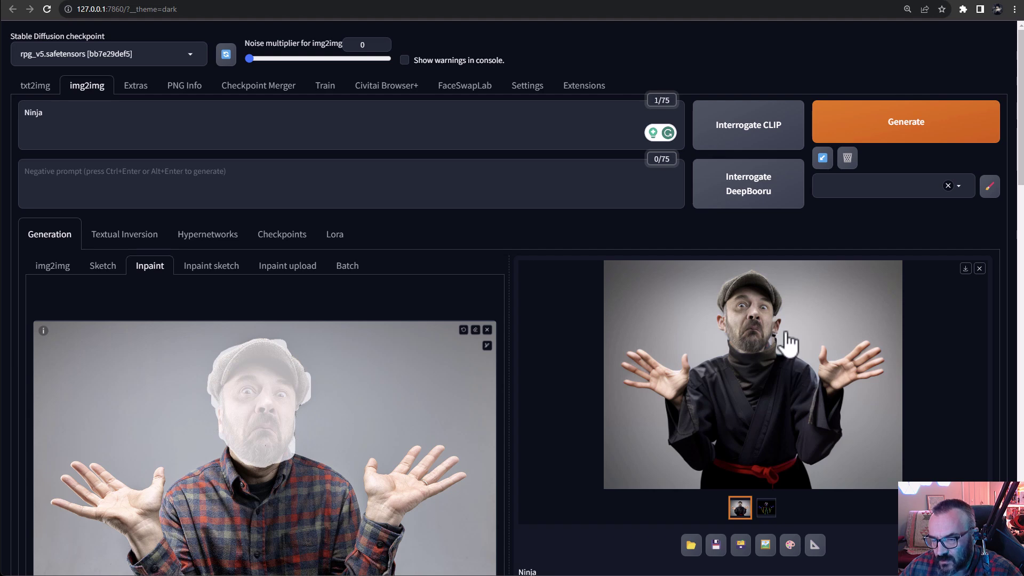
scroll(784, 347, "down", 1)
scroll(842, 396, "up", 1)
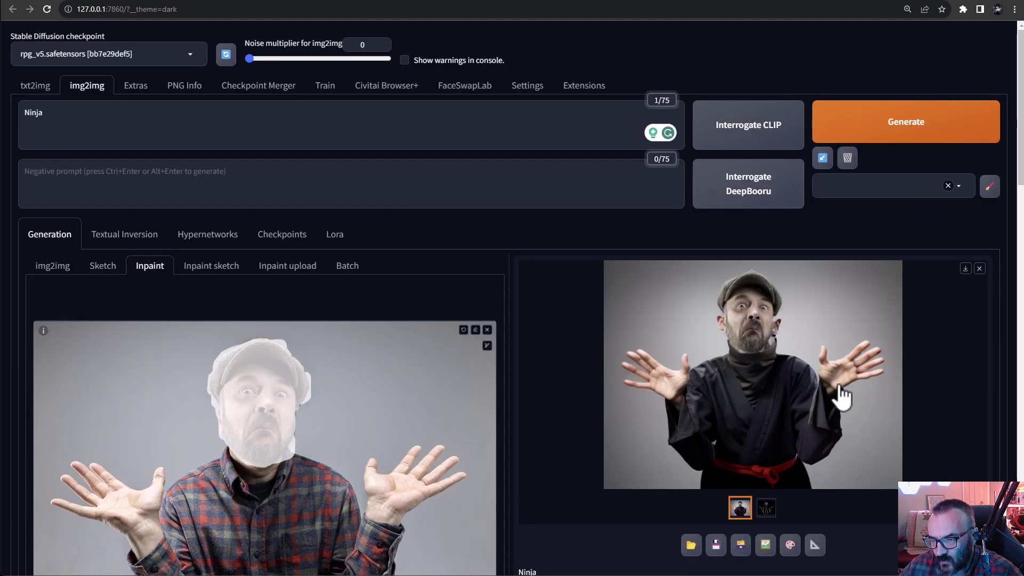